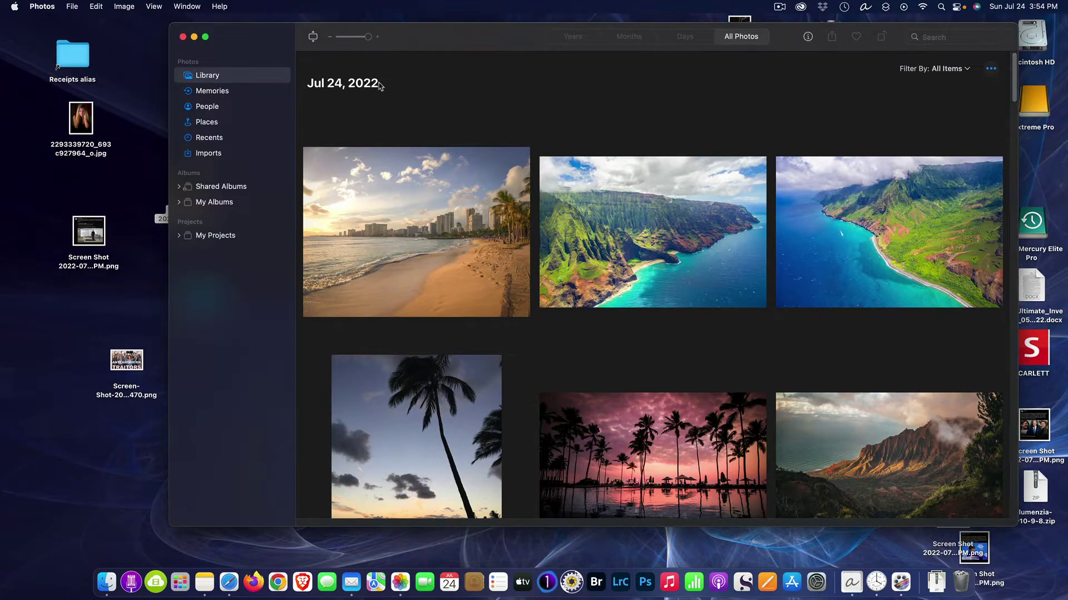
Switch the Photos library window showing the Hawaii photos to full screen
click(205, 37)
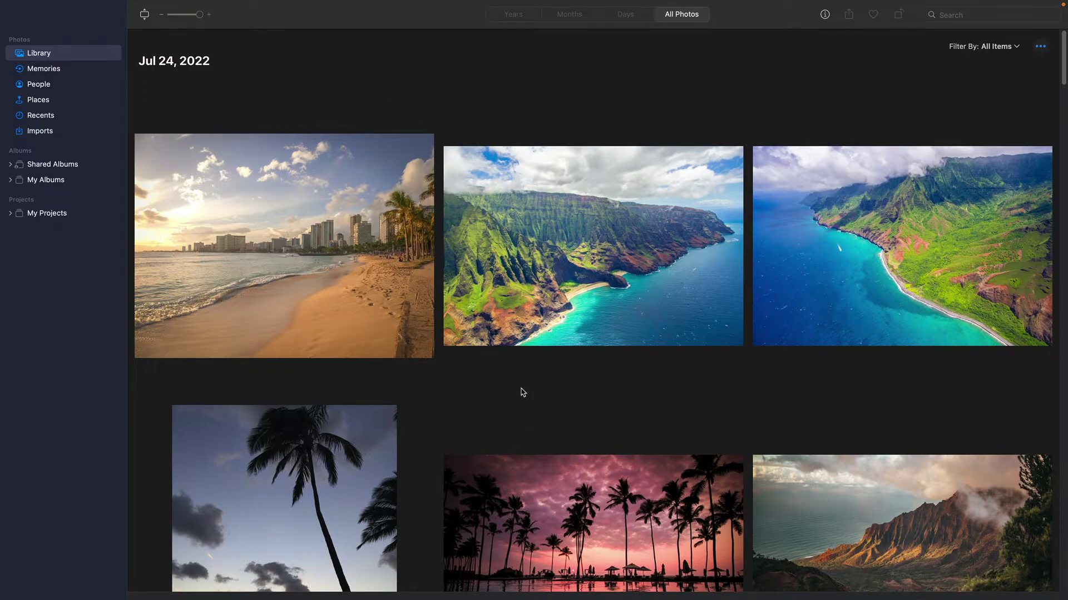
scroll(520, 390, down, 15)
scroll(520, 391, down, 15)
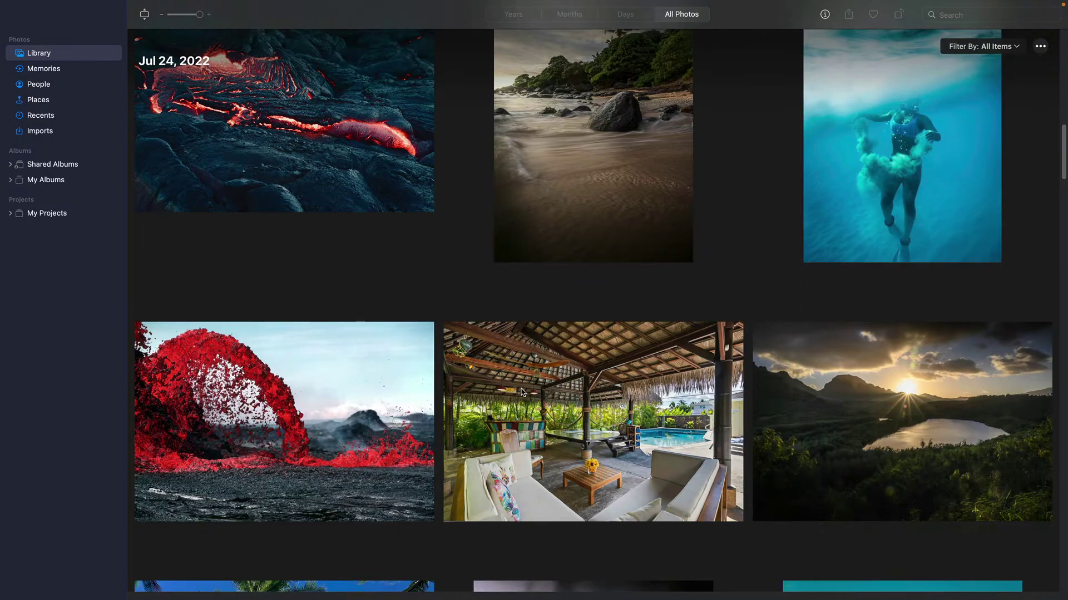
scroll(521, 392, down, 15)
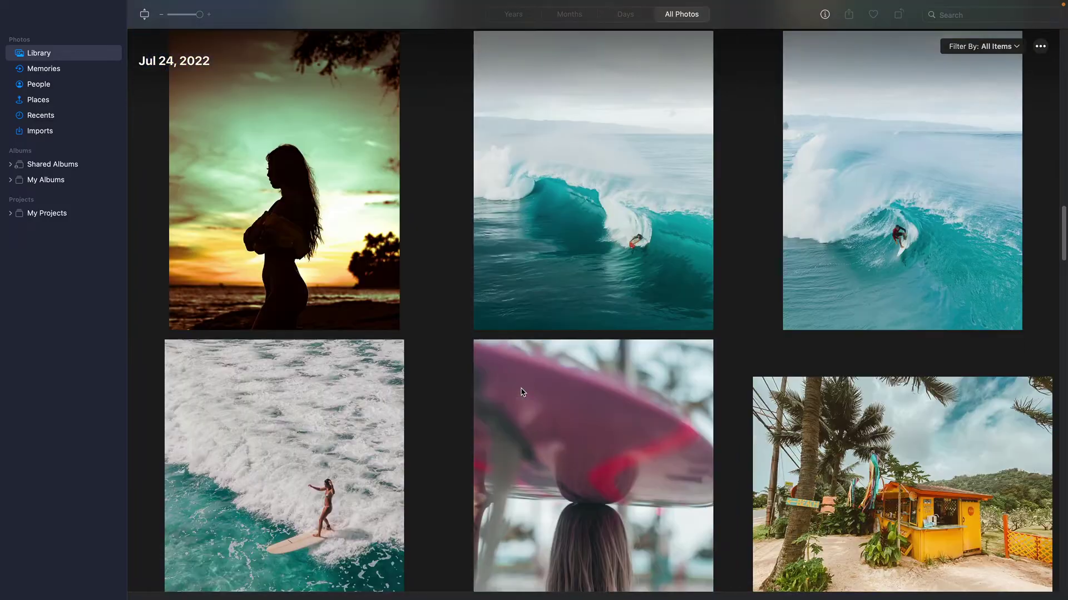
scroll(523, 392, down, 12)
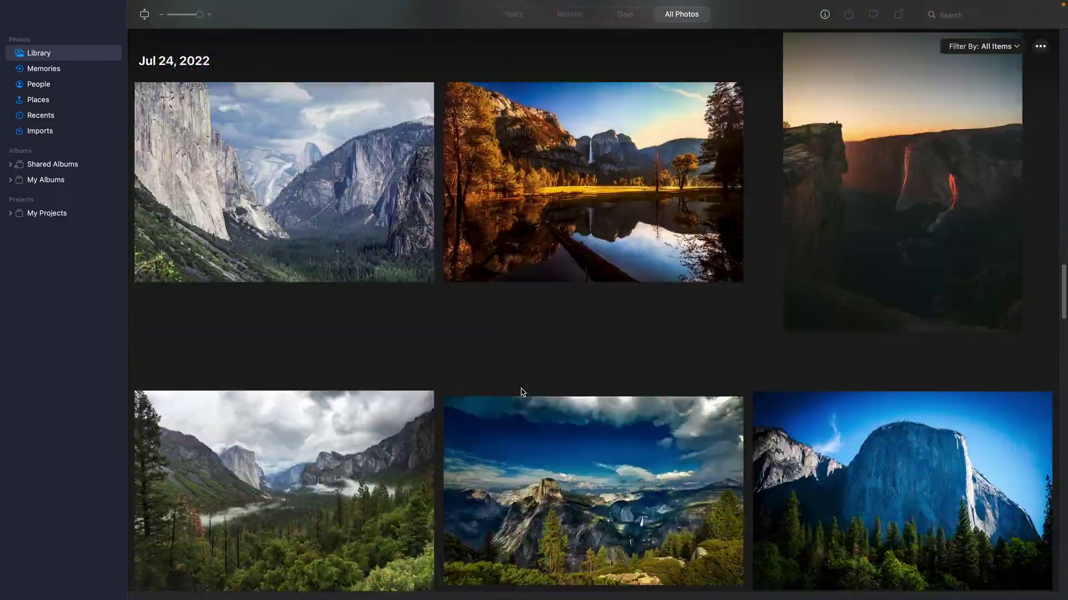
scroll(523, 392, up, 11)
scroll(522, 392, up, 20)
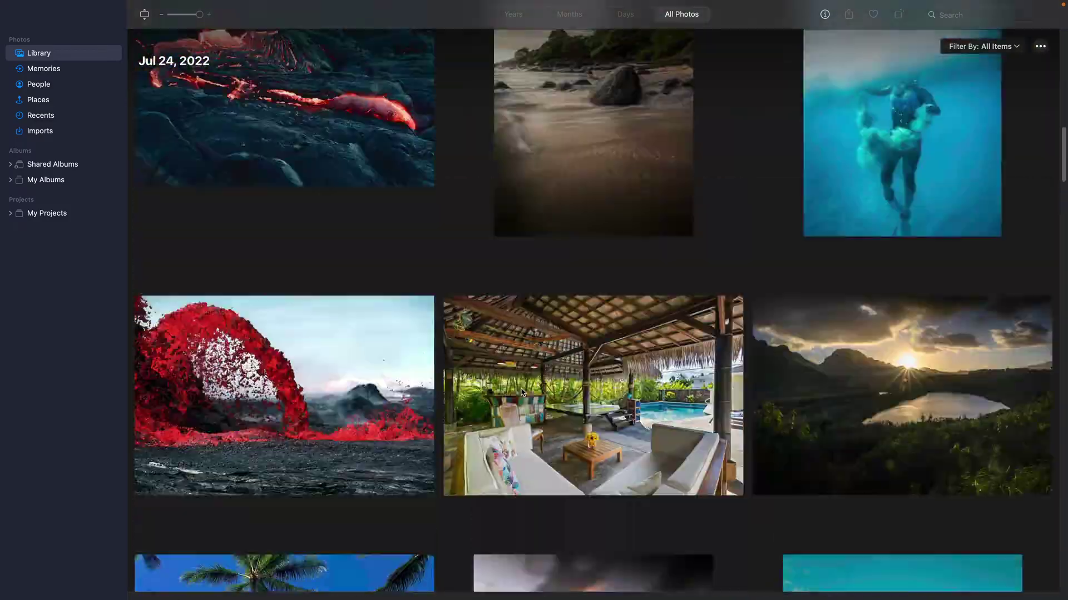
mouse_move(529, 338)
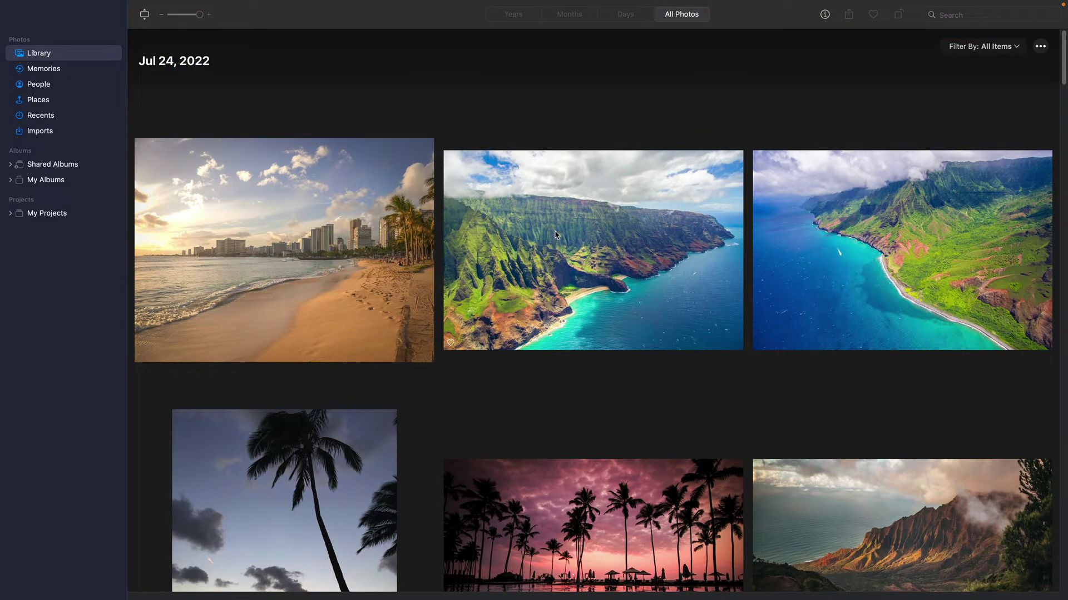
Create a new album named Hawaii under My Albums
mouse_move(377, 277)
mouse_move(539, 182)
mouse_move(17, 188)
click(114, 179)
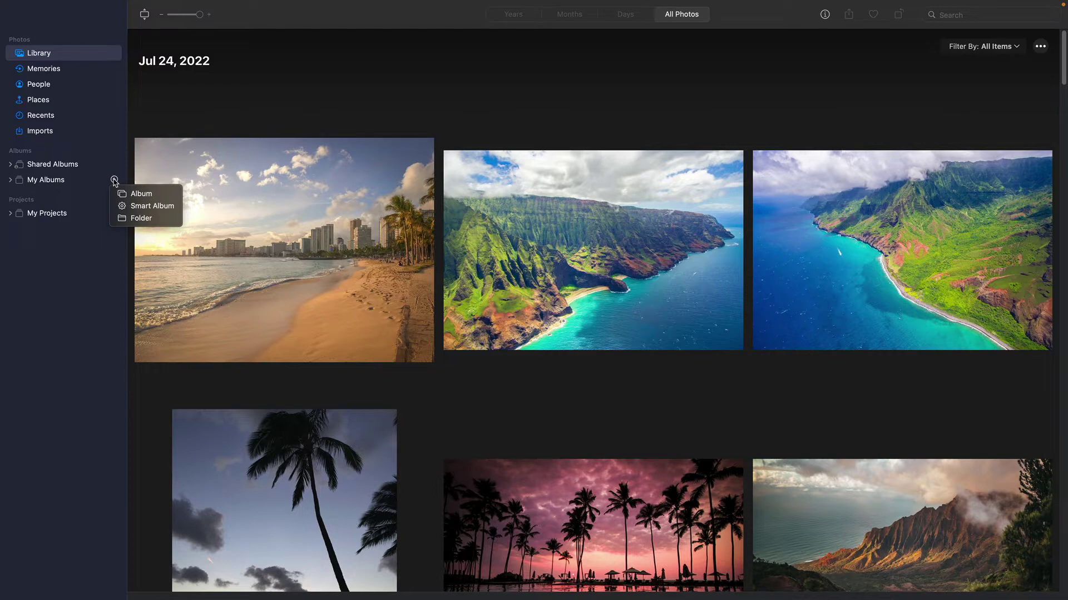
click(135, 195)
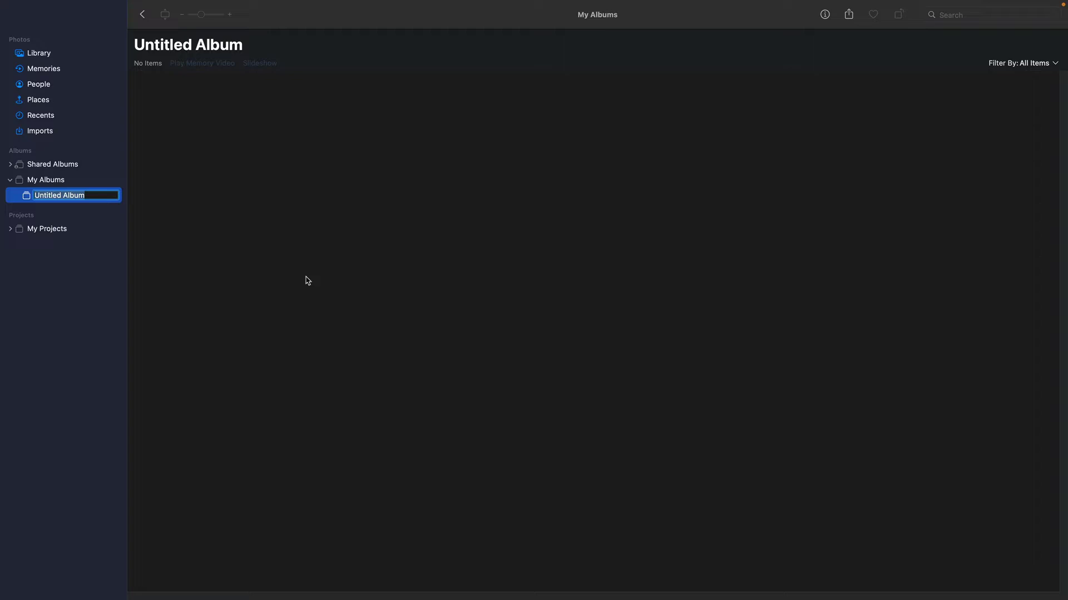
text(Hawaii)
key(Return)
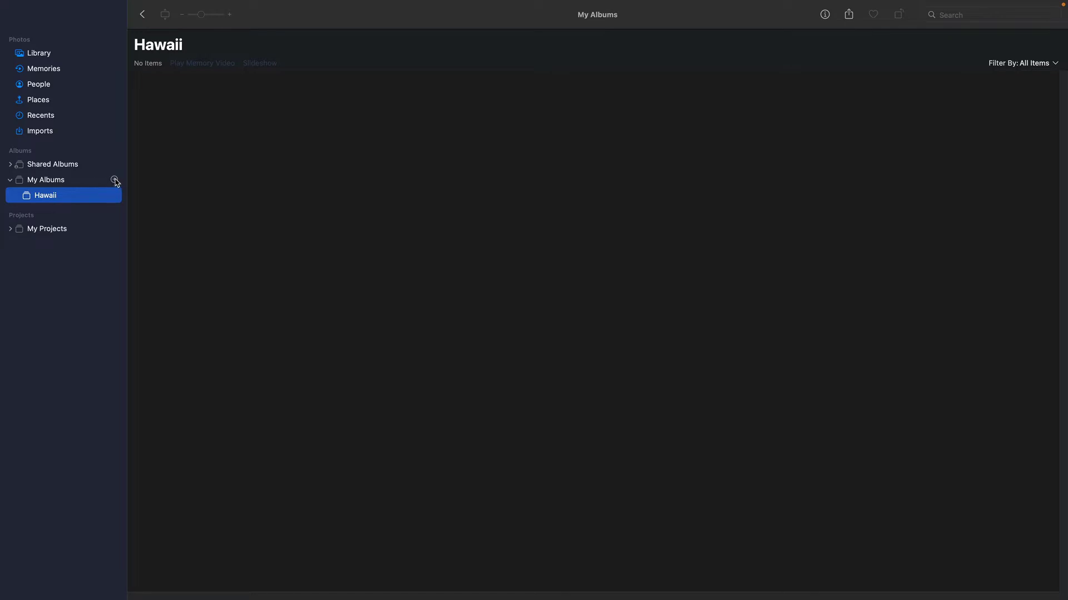
Create a second album named Arches NP under My Albums
click(115, 181)
click(142, 194)
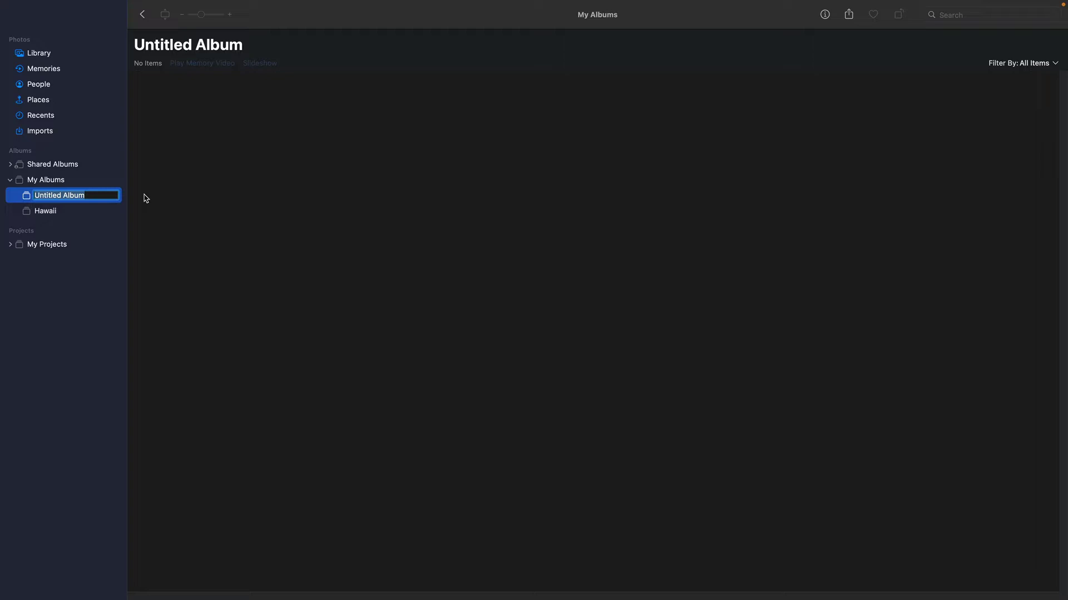
text(Arches NP)
key(Return)
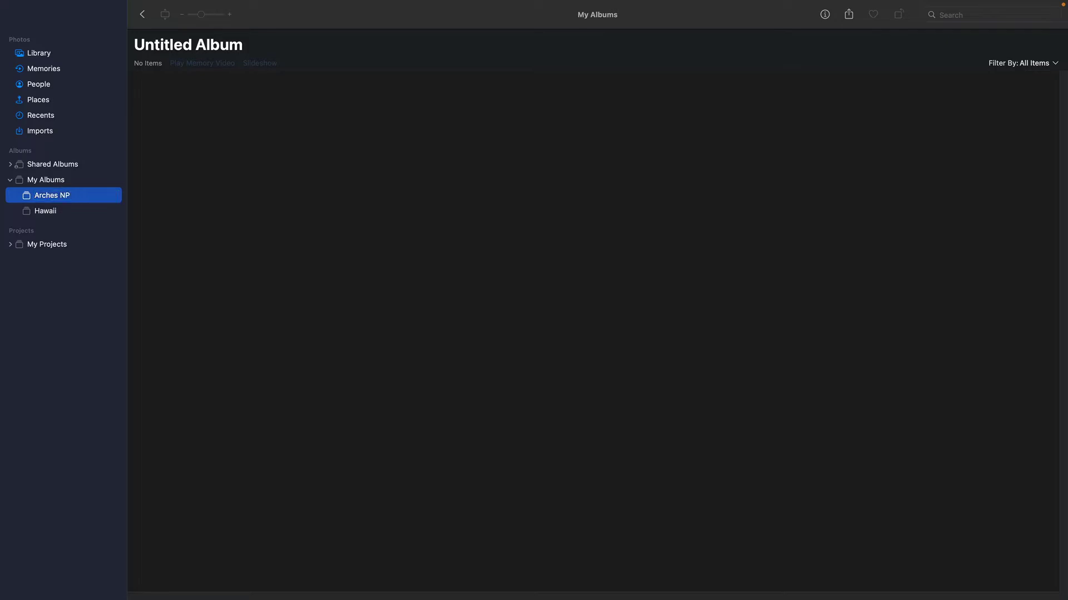
Switch between the Hawaii and Arches NP albums to confirm both are empty
click(46, 212)
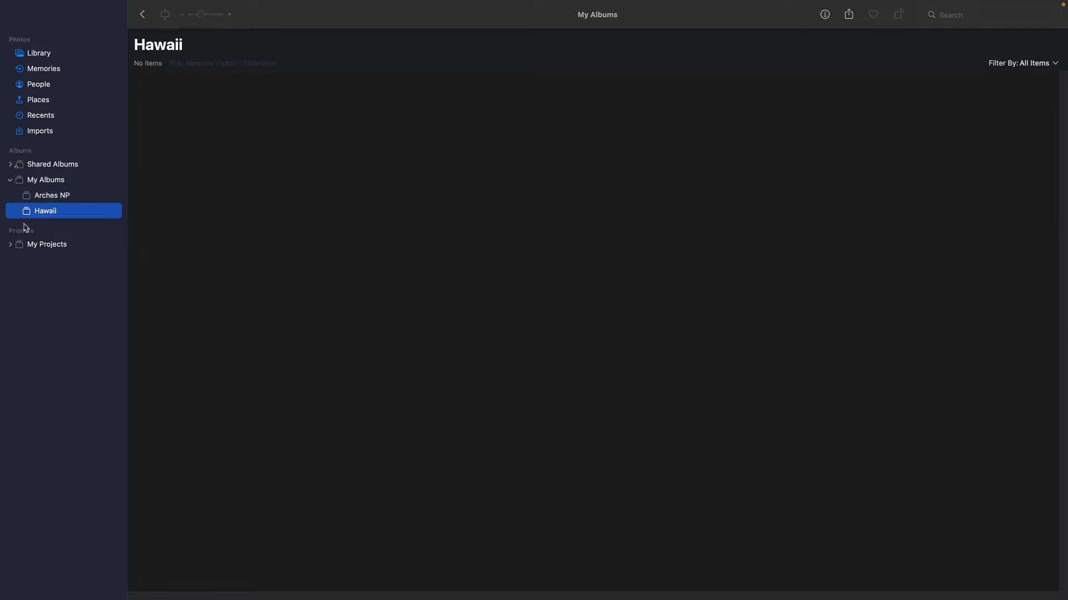
click(48, 198)
click(56, 213)
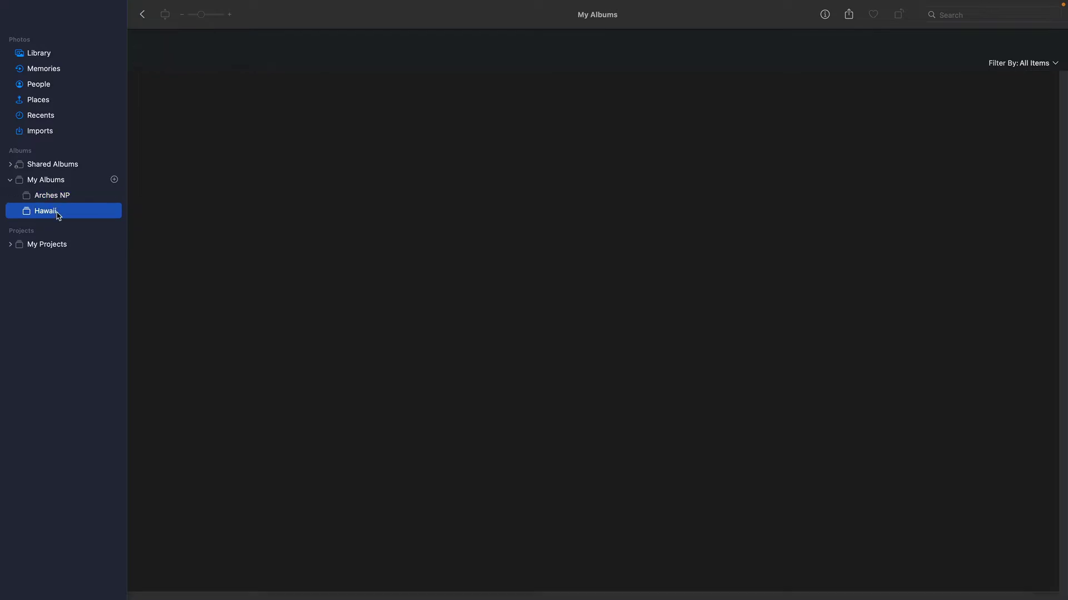
click(56, 197)
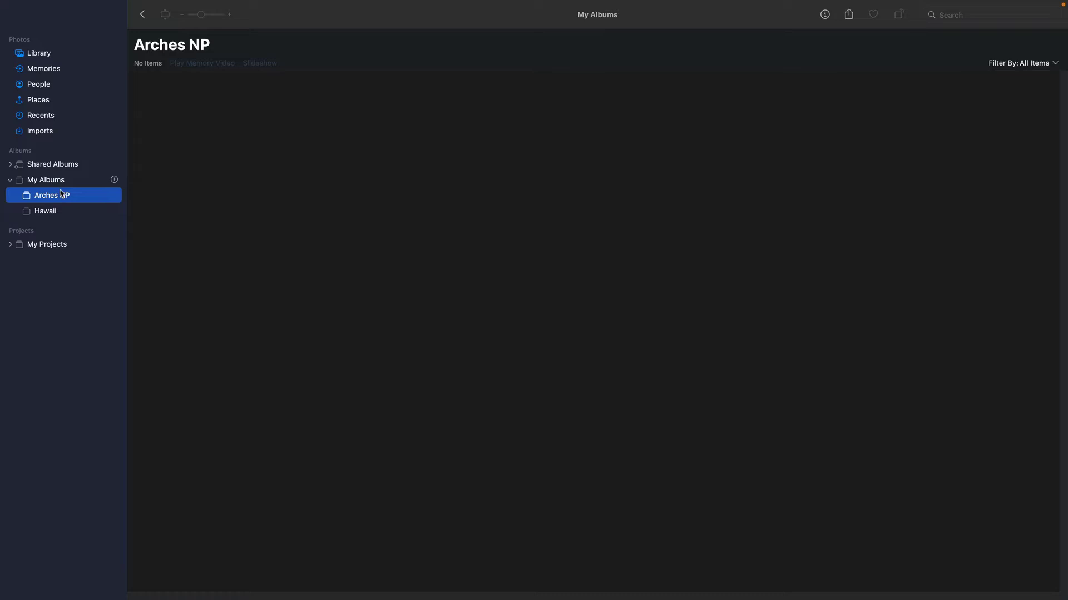
Add the beach photo and both coastal cliff aerials to Hawaii, check the album, and return to Library
click(41, 54)
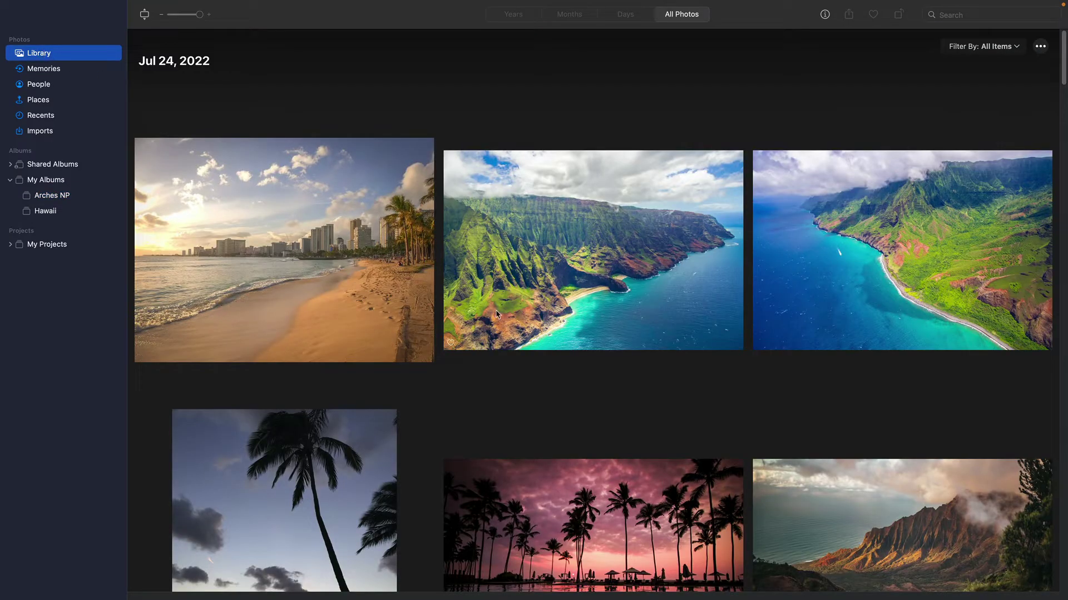
click(303, 229)
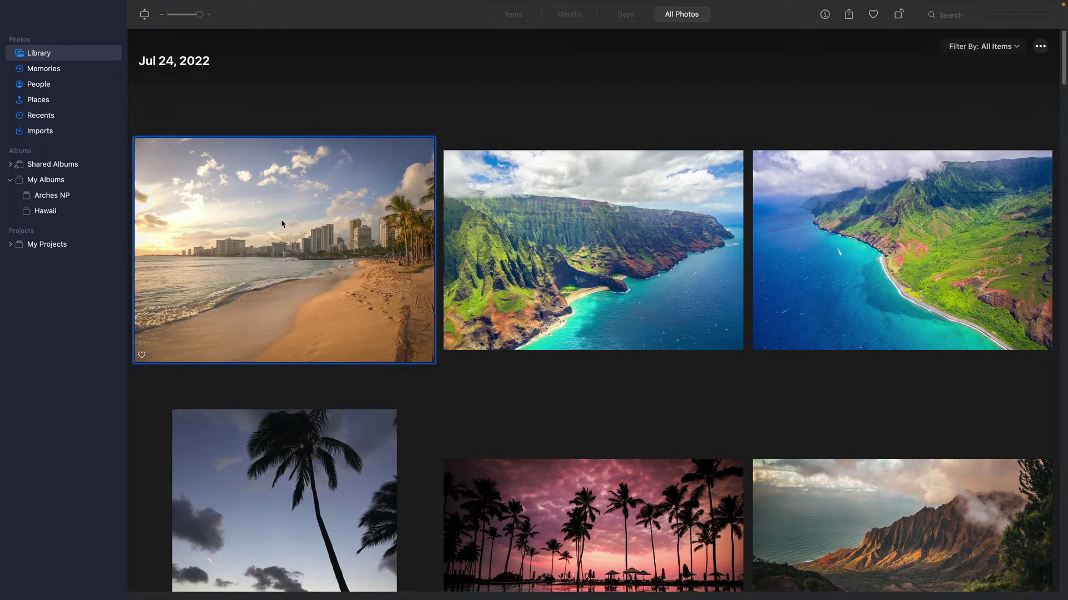
drag(281, 224, 22, 218)
drag(614, 233, 48, 211)
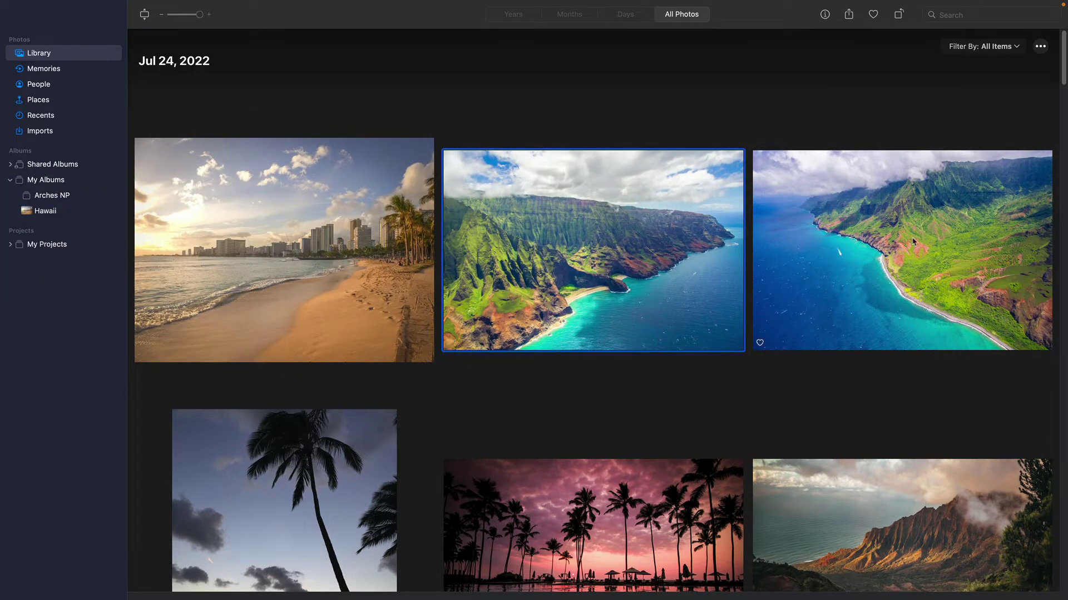
drag(914, 240, 63, 219)
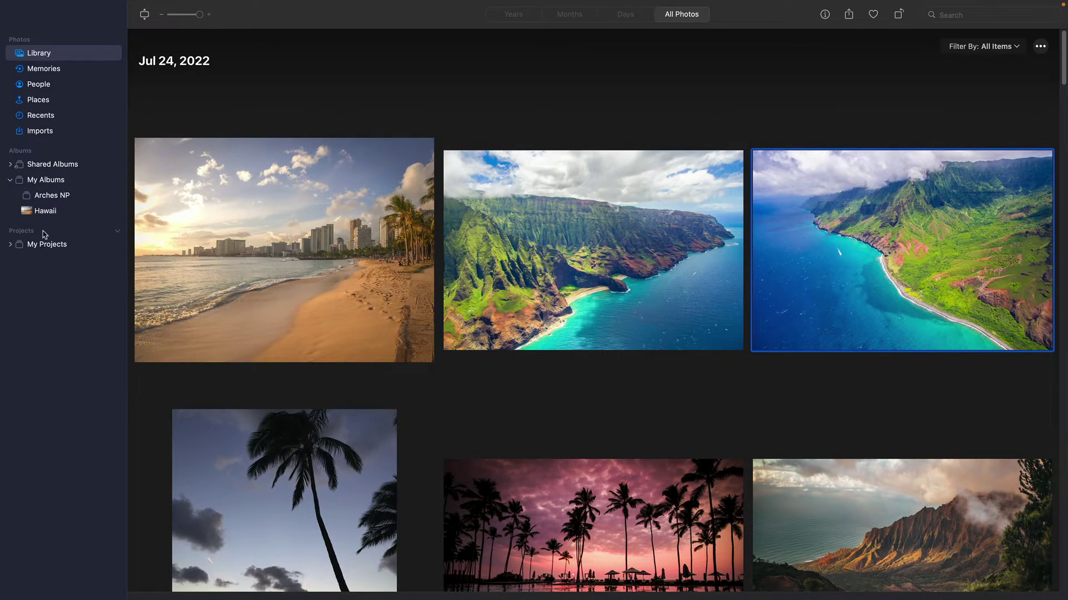
click(44, 212)
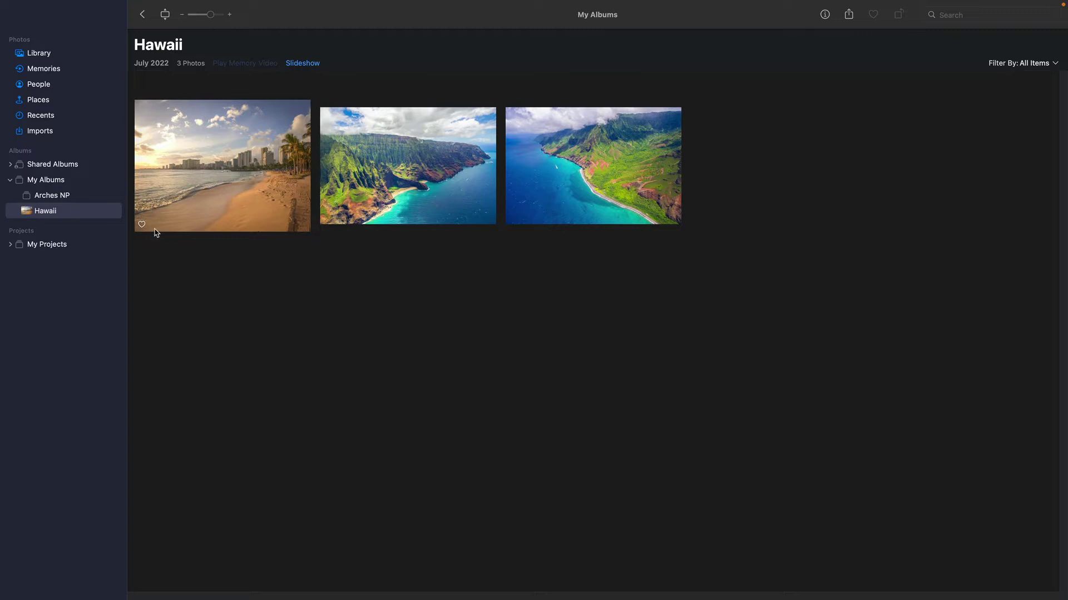
click(35, 54)
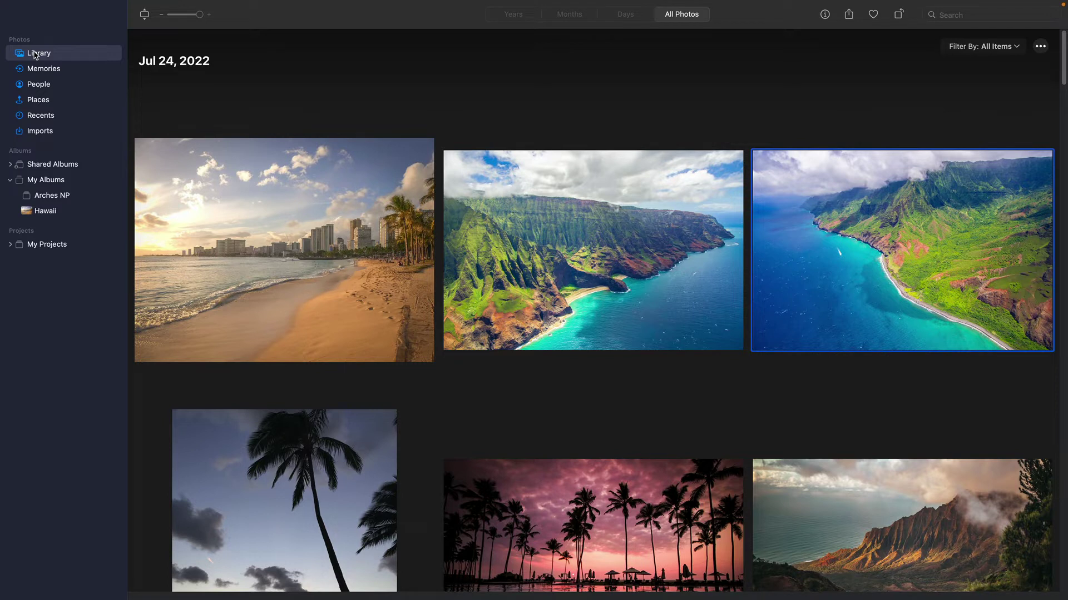
scroll(245, 369, down, 2)
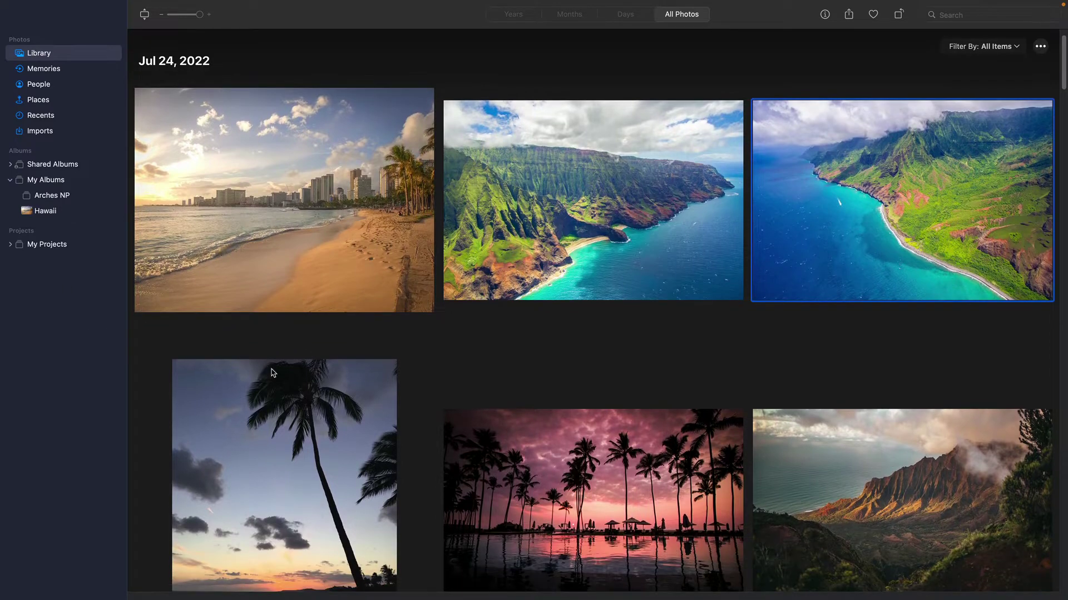
scroll(273, 373, down, 5)
click(290, 336)
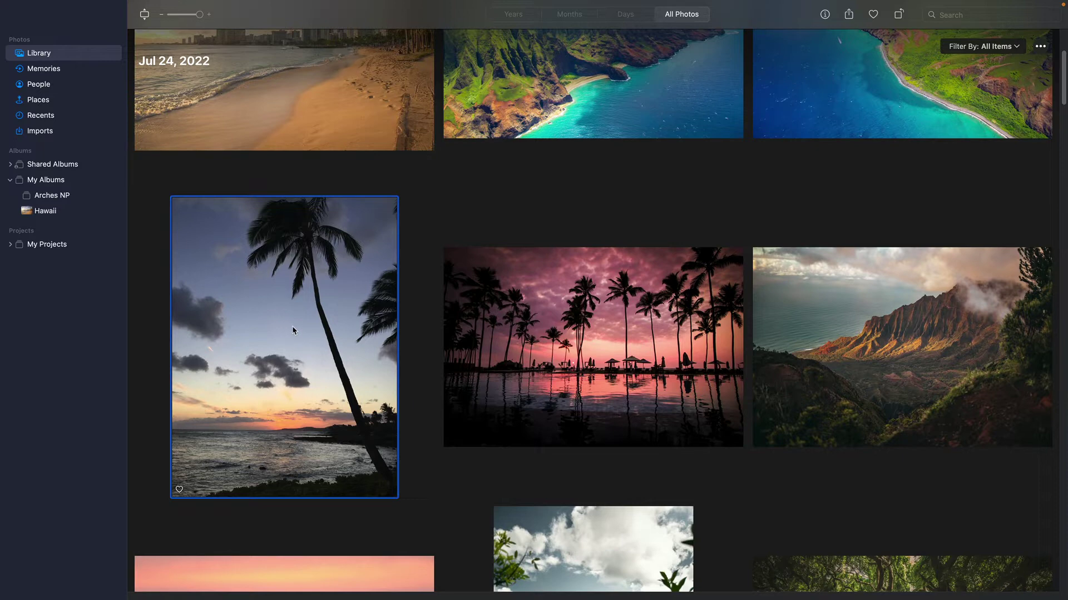
scroll(308, 320, up, 5)
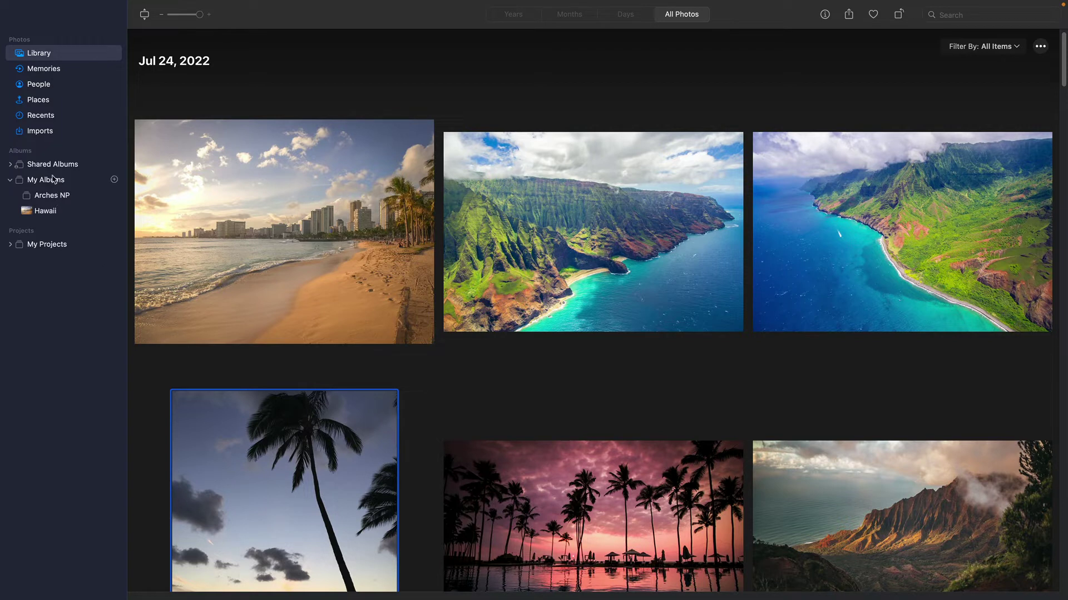
Start a new smart album named Not in Album
click(114, 180)
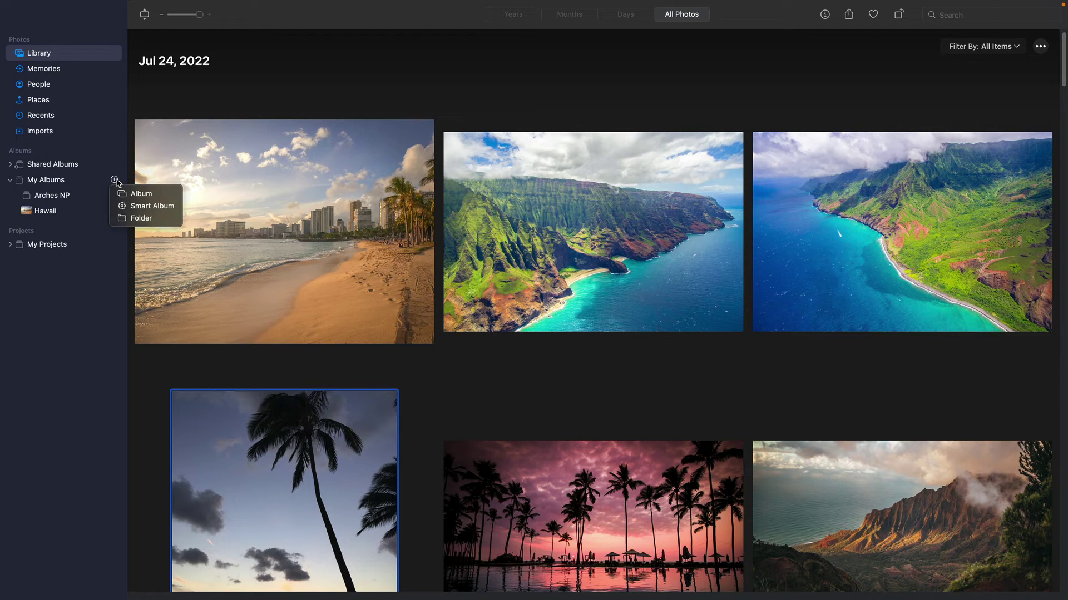
click(149, 207)
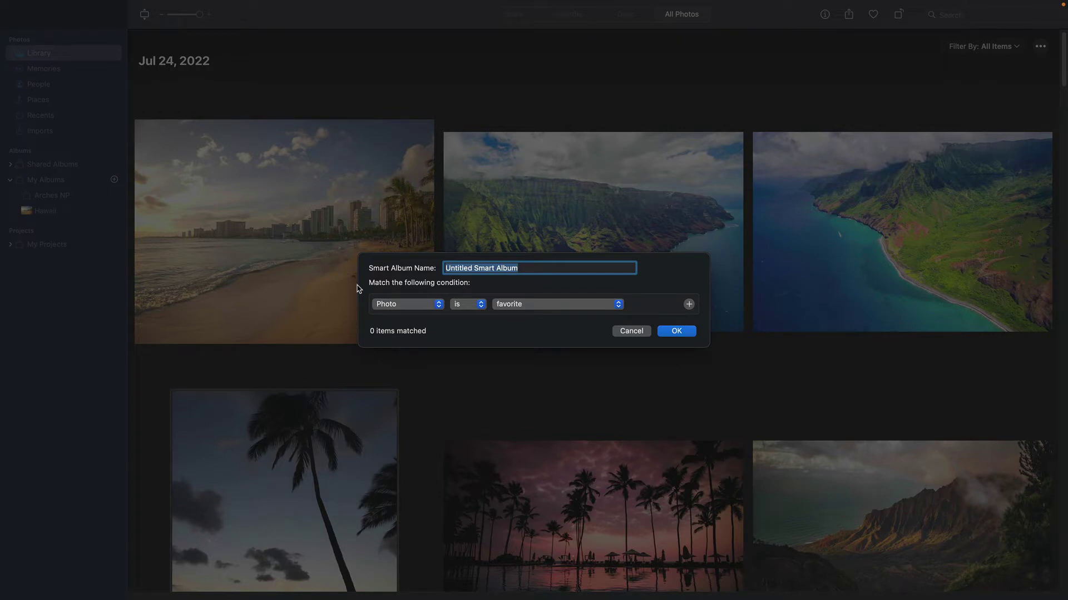
text(Not)
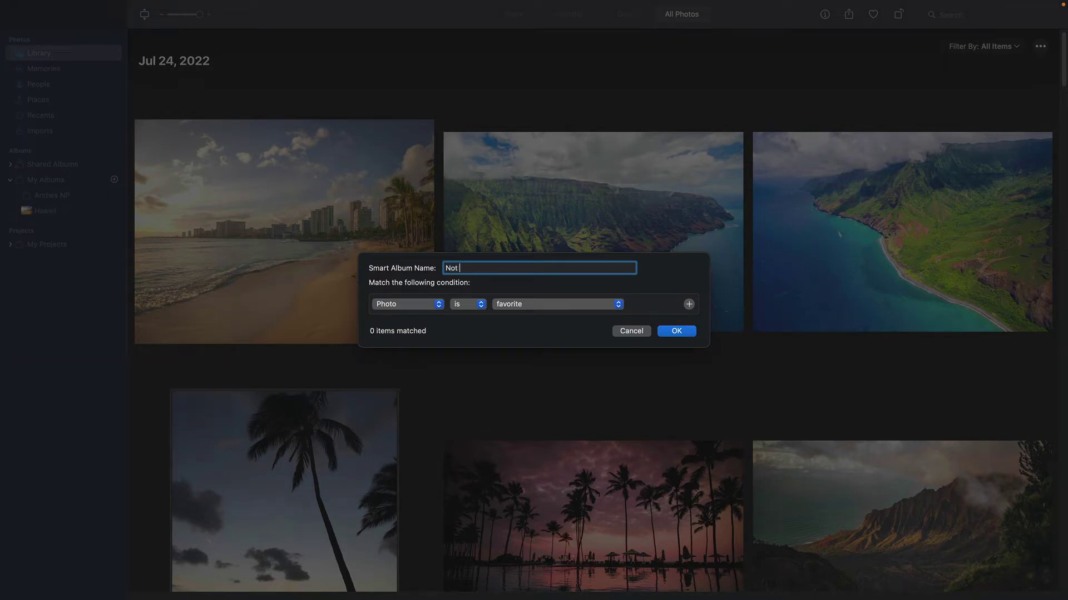
text( in Album)
Set the smart album rule to Album is not Any, matching 52 items
click(443, 307)
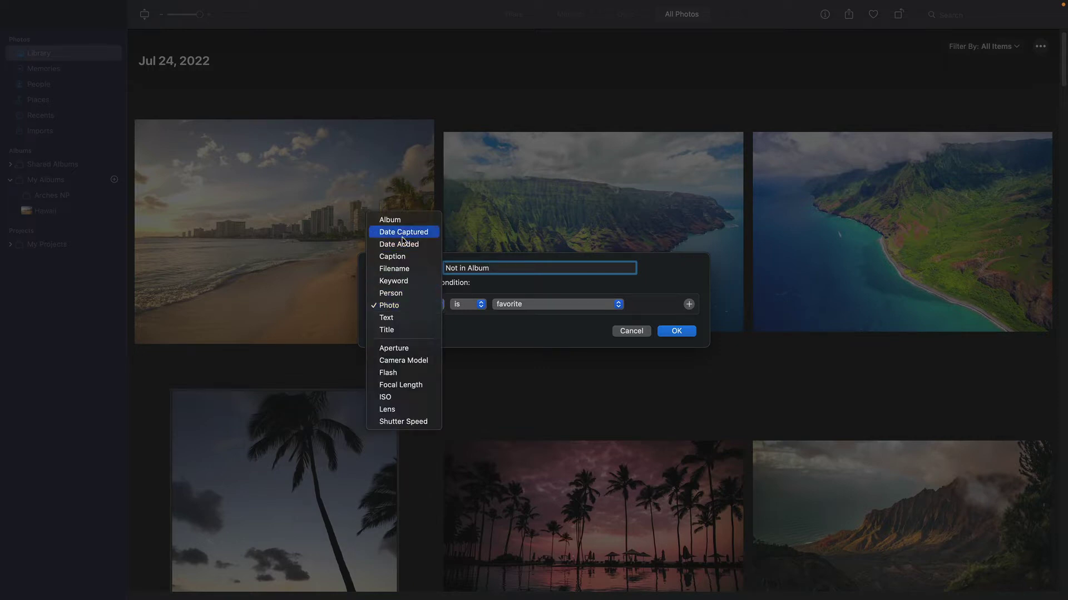
click(403, 221)
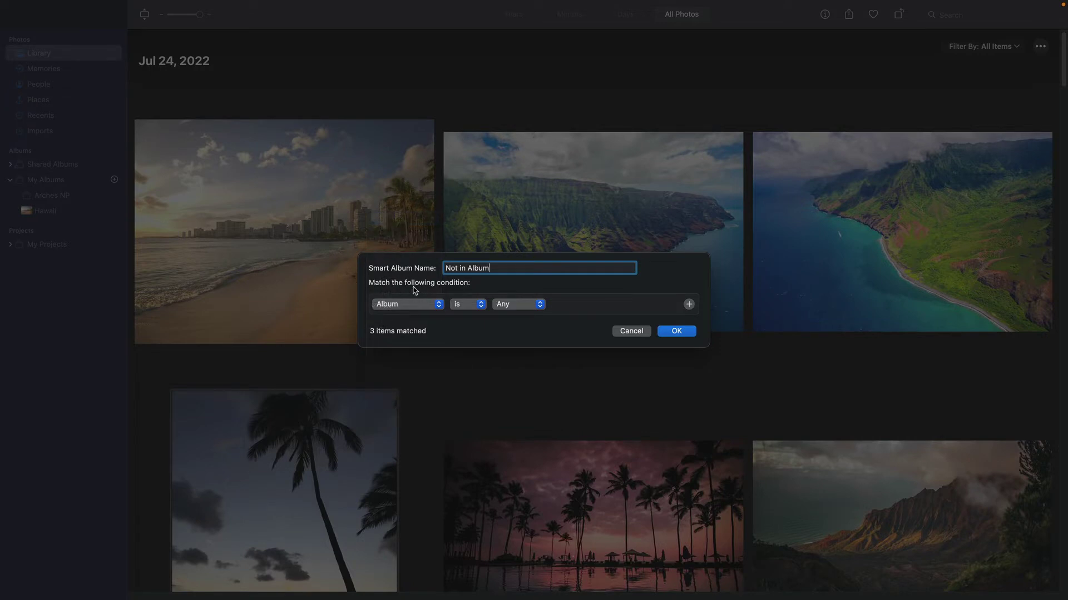
click(483, 307)
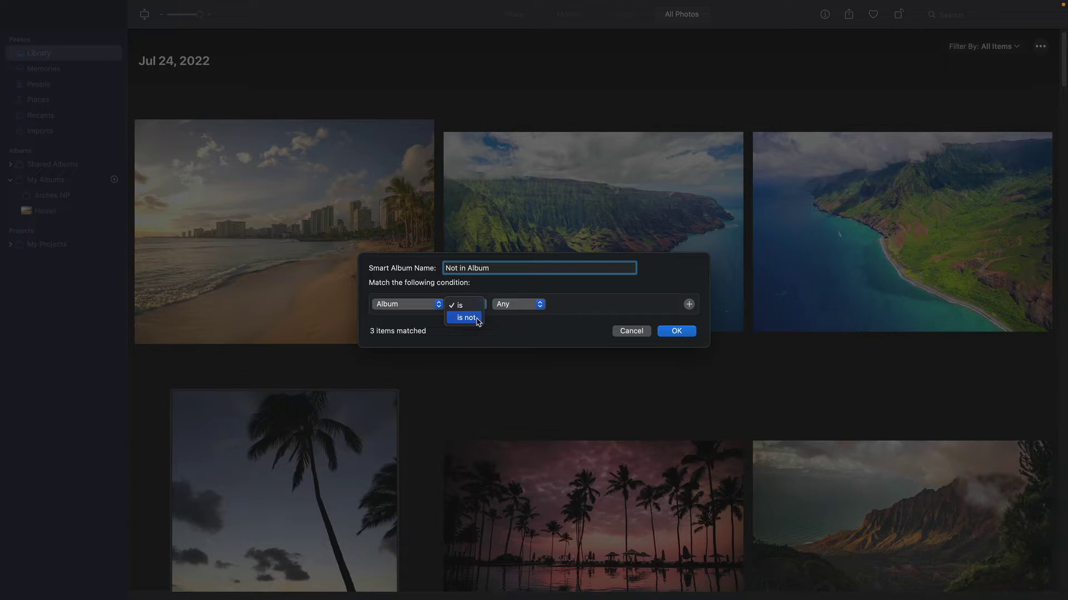
click(477, 320)
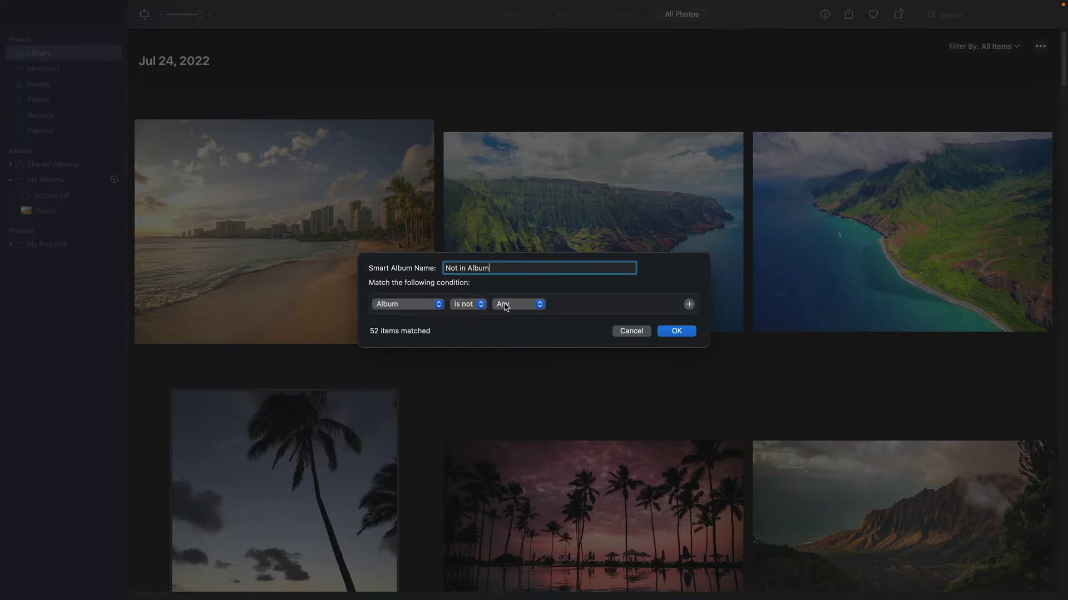
click(538, 307)
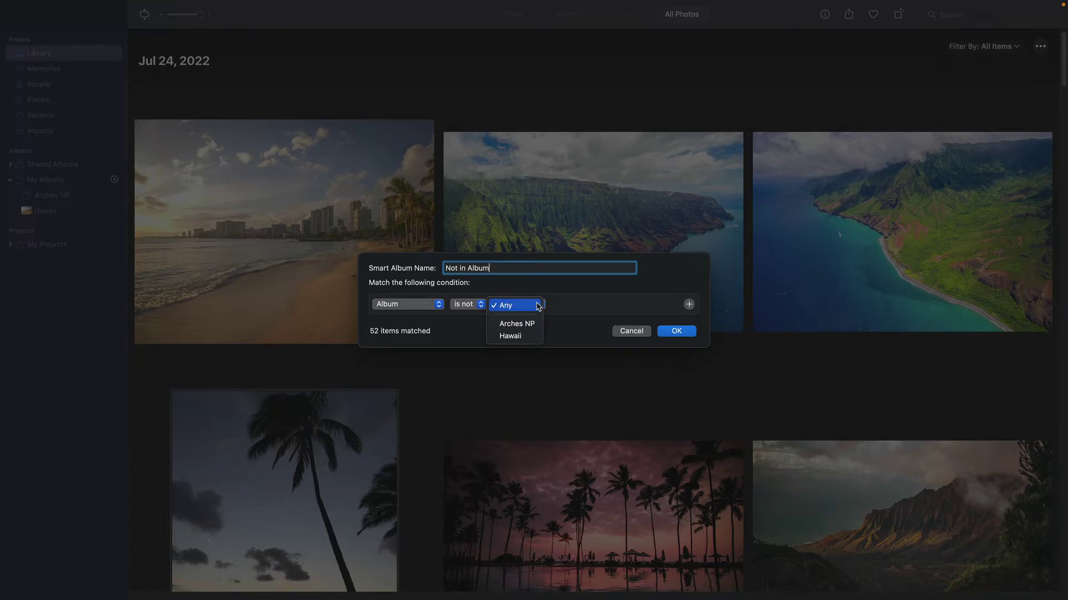
click(539, 306)
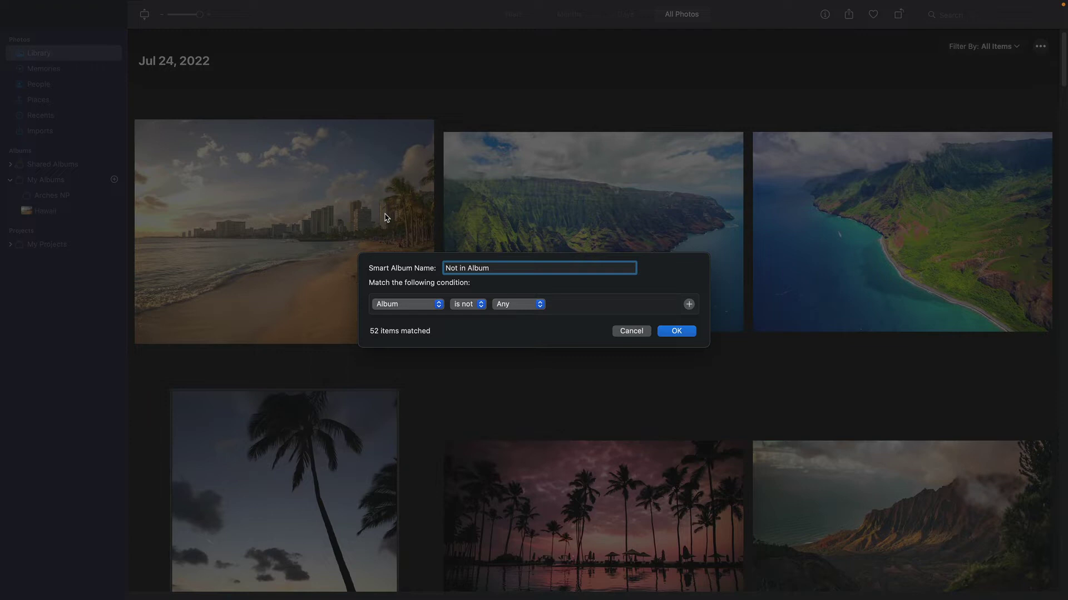
Confirm the Not in Album smart album, then add the palm sunset, pink palm and mountain valley photos to Hawaii
click(687, 335)
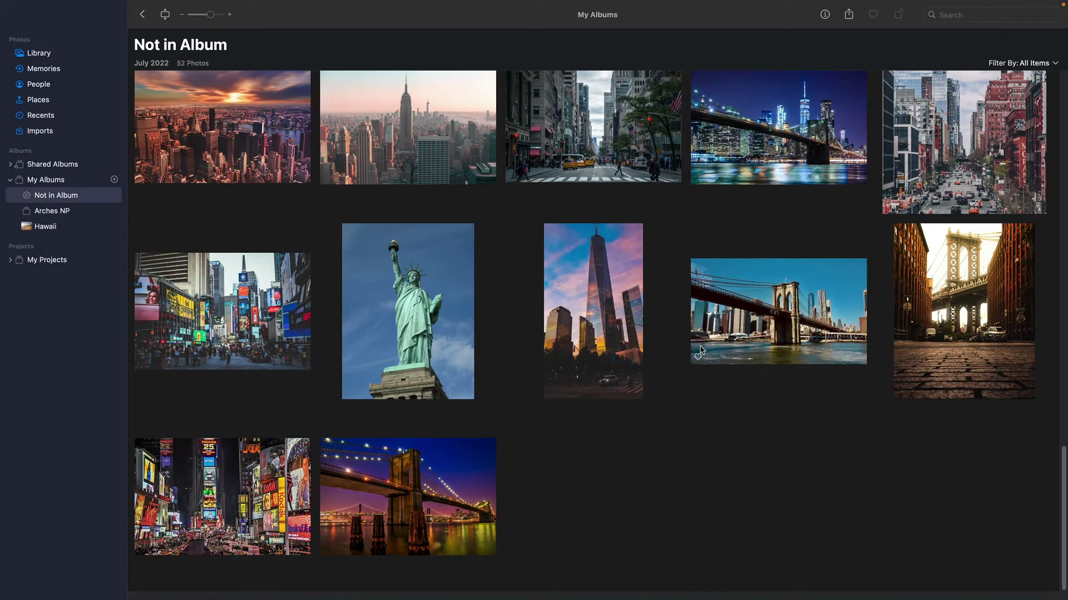
scroll(699, 350, up, 15)
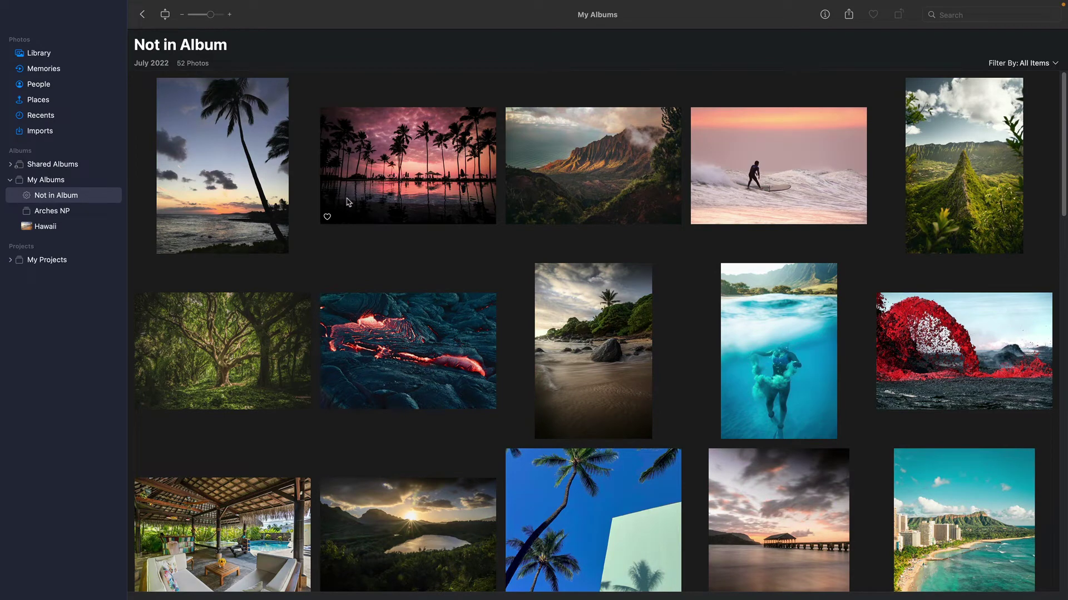
mouse_move(215, 212)
click(206, 168)
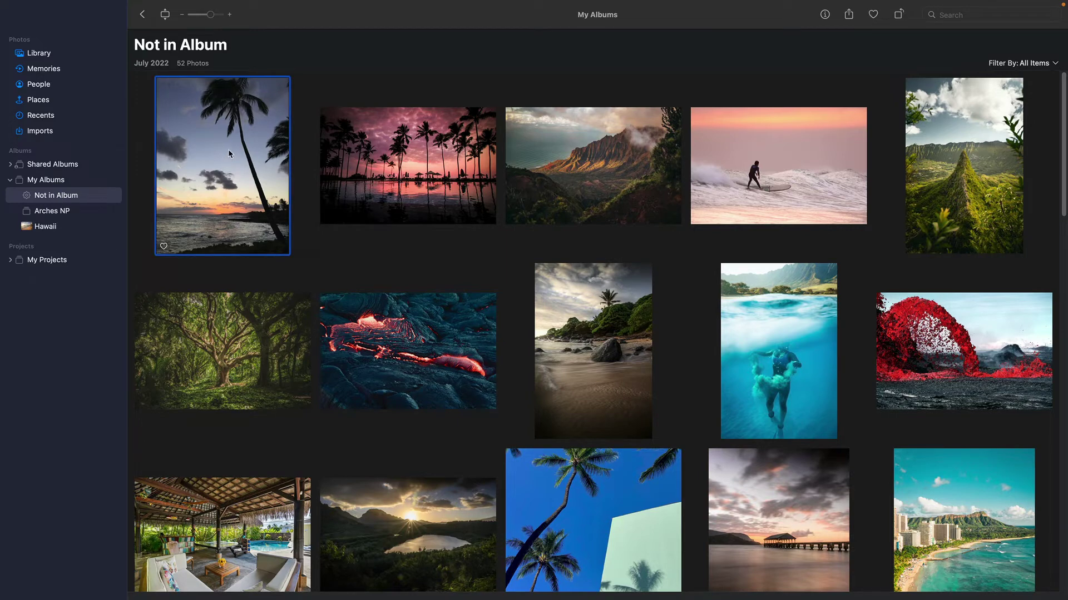
drag(228, 149, 95, 228)
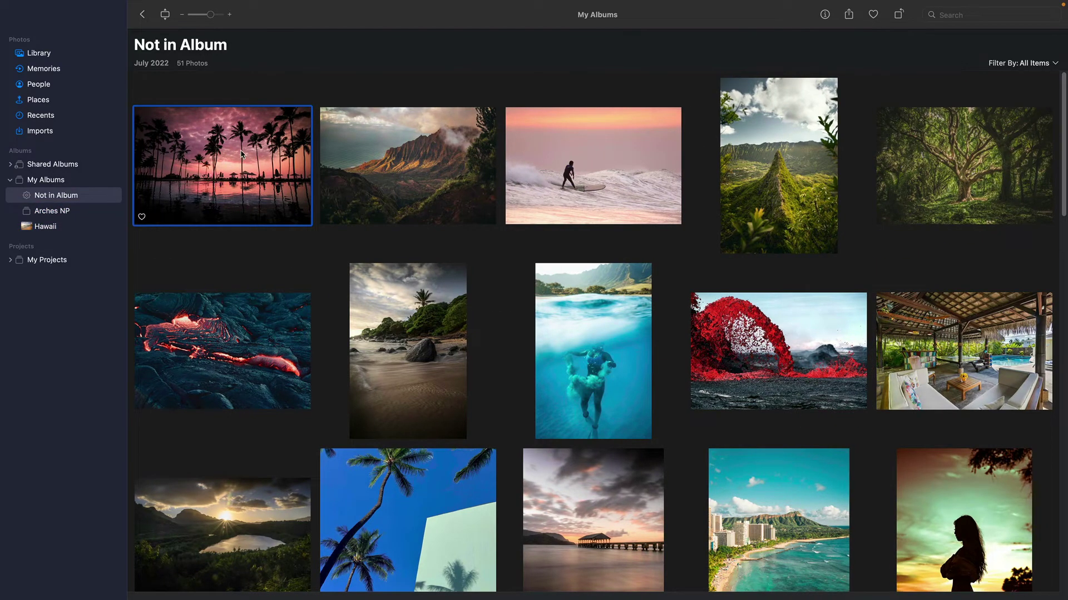
drag(242, 156, 113, 236)
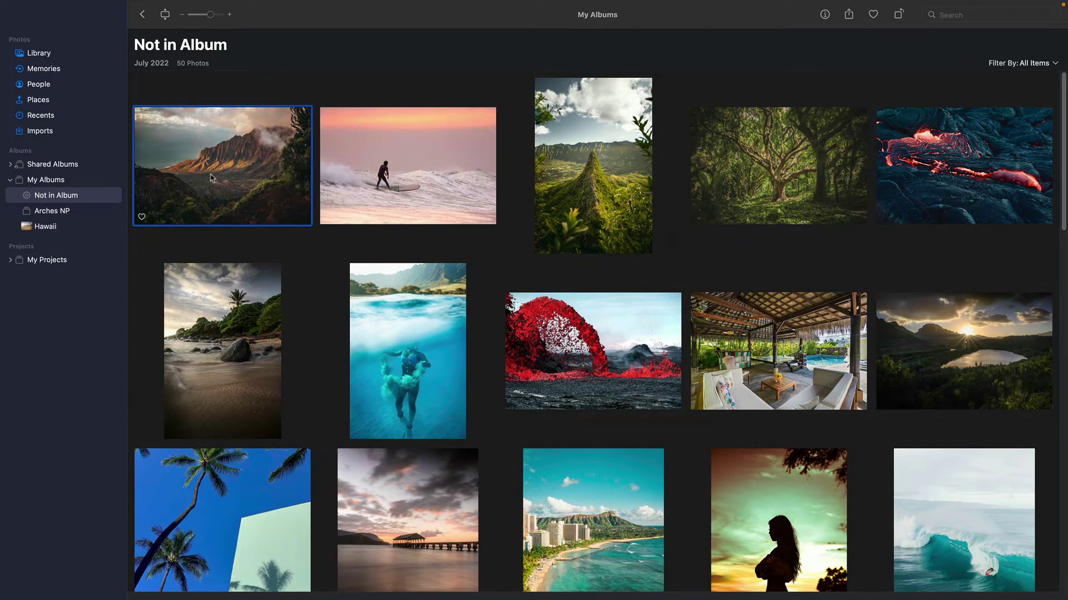
drag(225, 165, 114, 226)
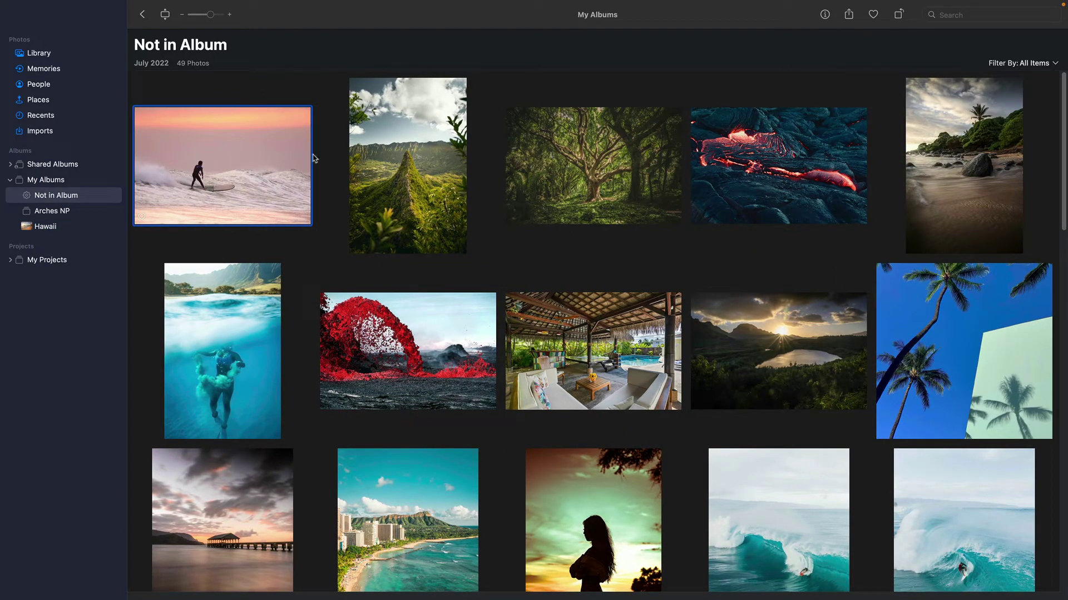
Select fourteen Hawaii photos, including peak, banyan, lava, beach and surf shots, and add them to Hawaii
super+click(380, 162)
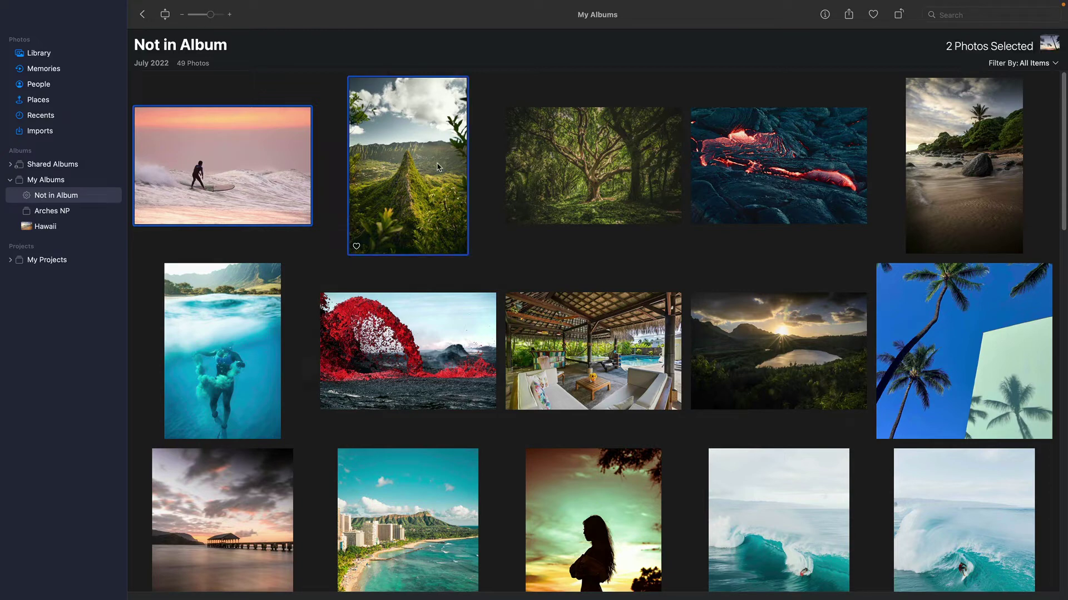
super+click(627, 163)
super+click(737, 167)
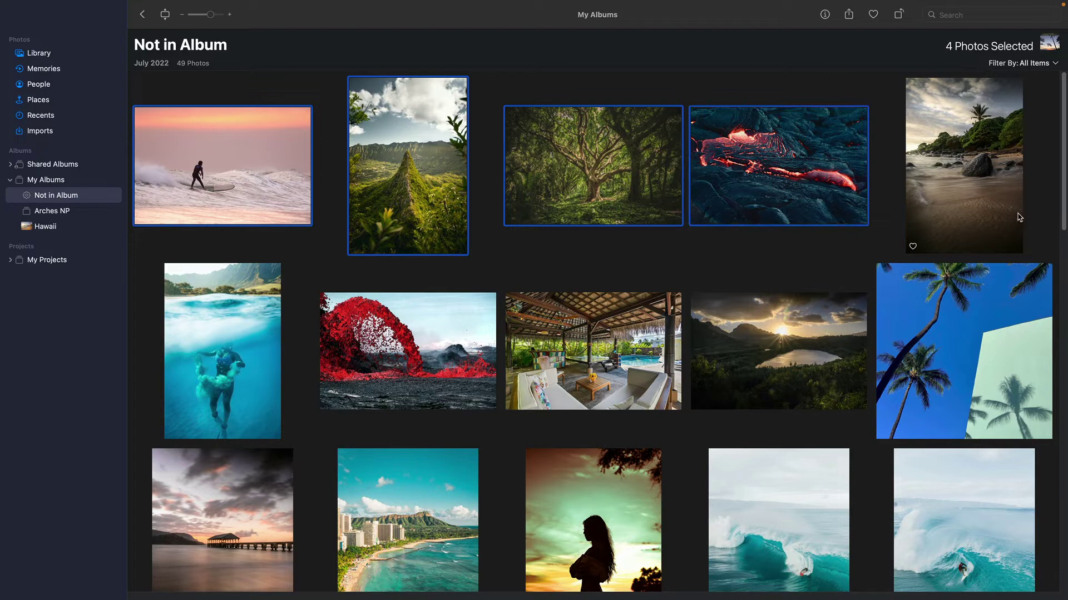
super+click(994, 186)
super+click(224, 343)
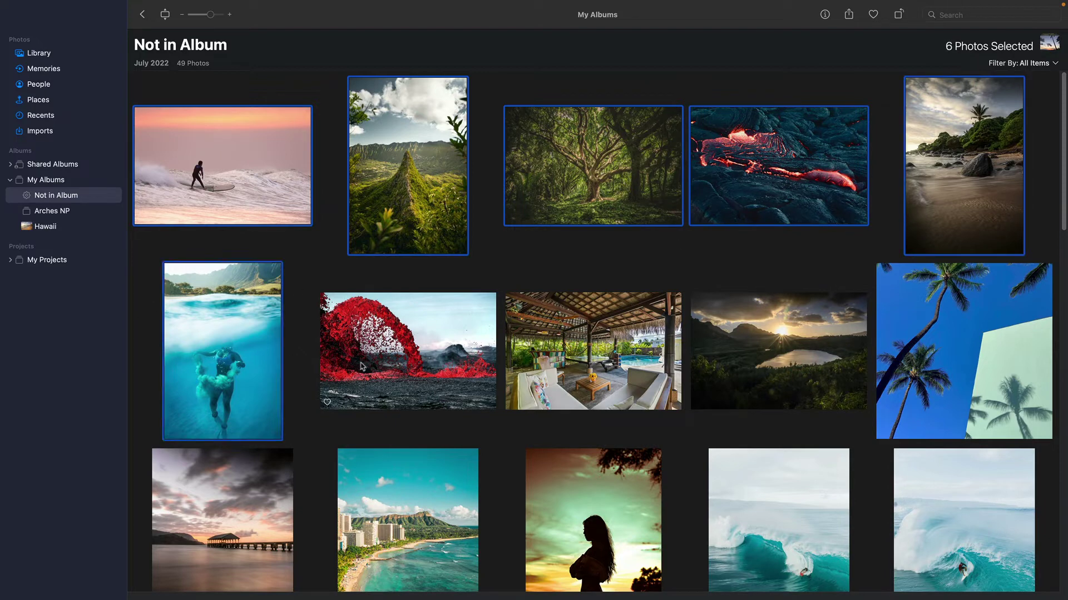
super+click(364, 366)
super+click(591, 352)
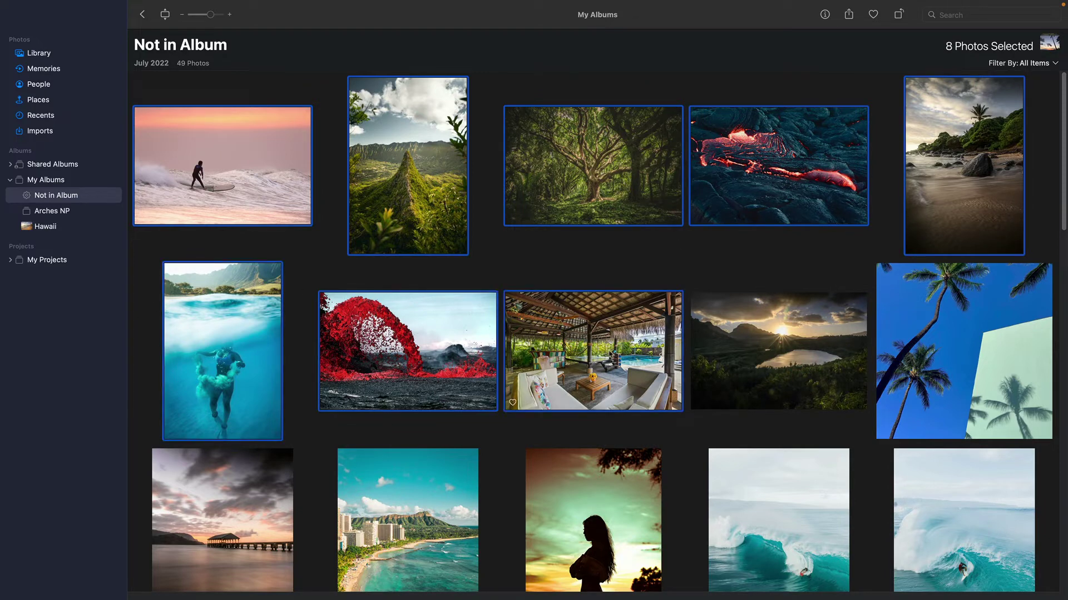
super+click(743, 357)
super+click(926, 380)
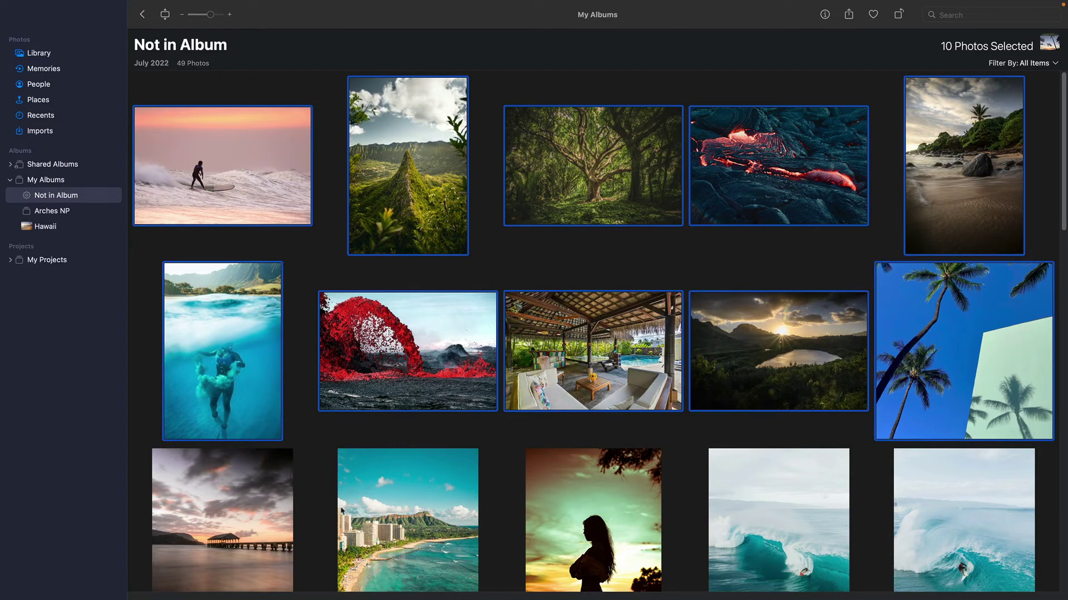
super+click(228, 527)
super+click(354, 519)
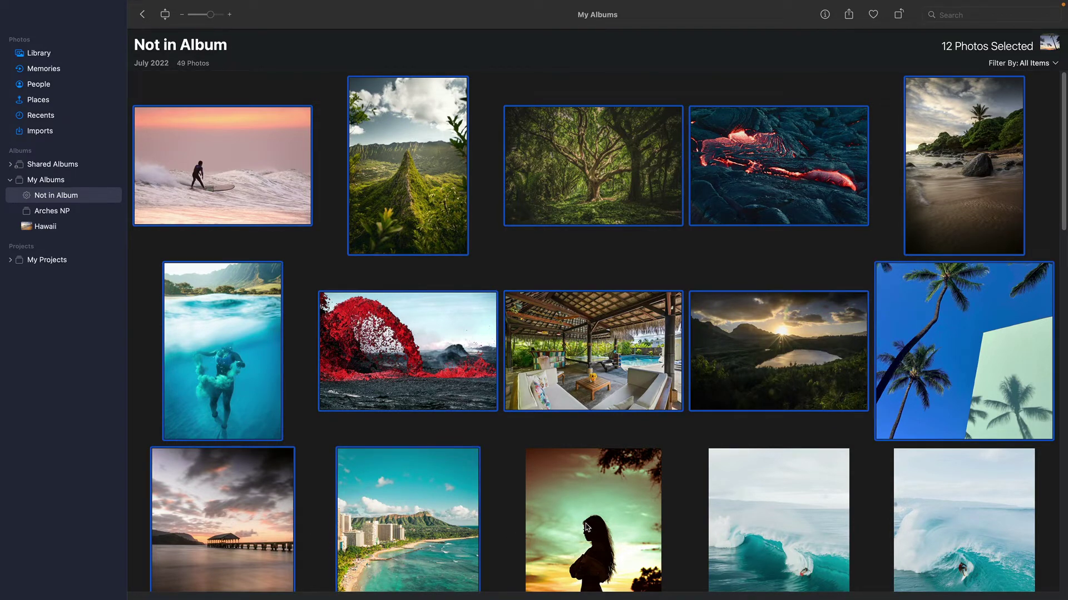
super+click(744, 519)
super+click(935, 522)
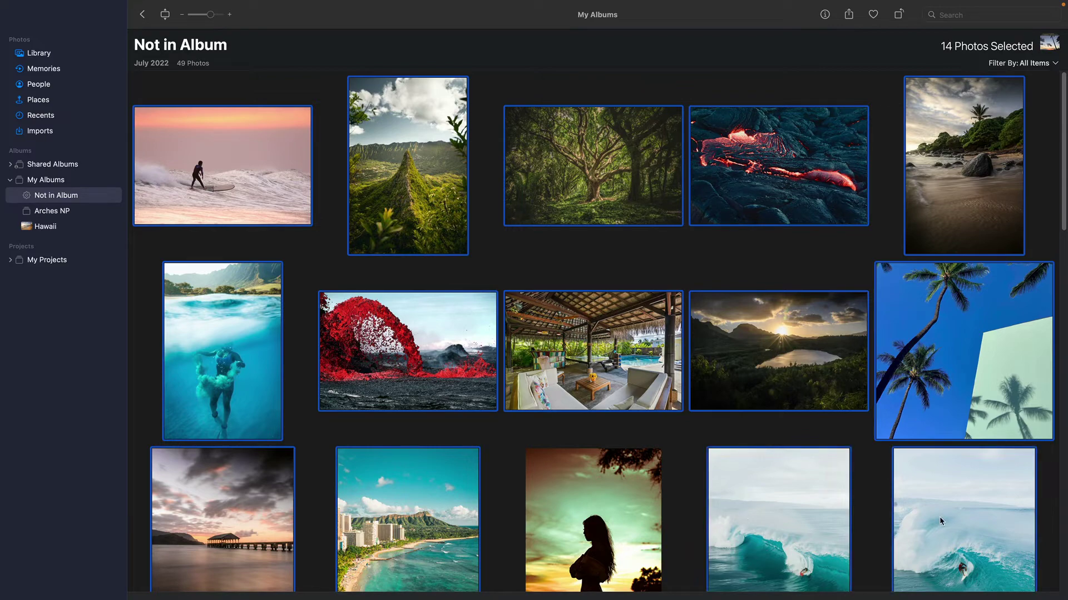
drag(211, 183, 86, 229)
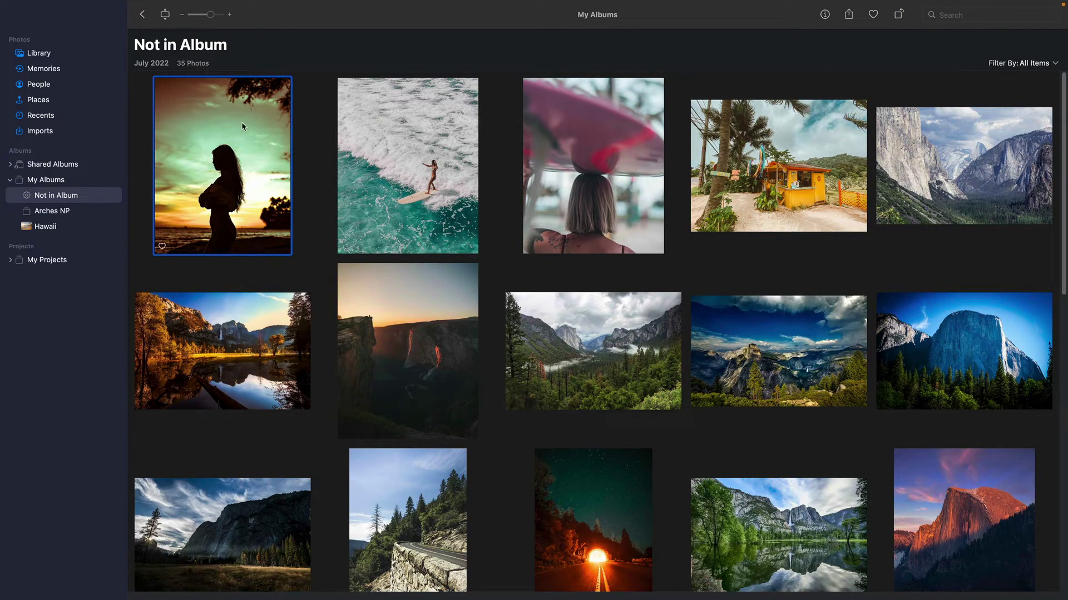
Select four more Hawaii photos, including the surfer and yellow hut, and drag them toward Hawaii
super+click(409, 164)
super+click(556, 173)
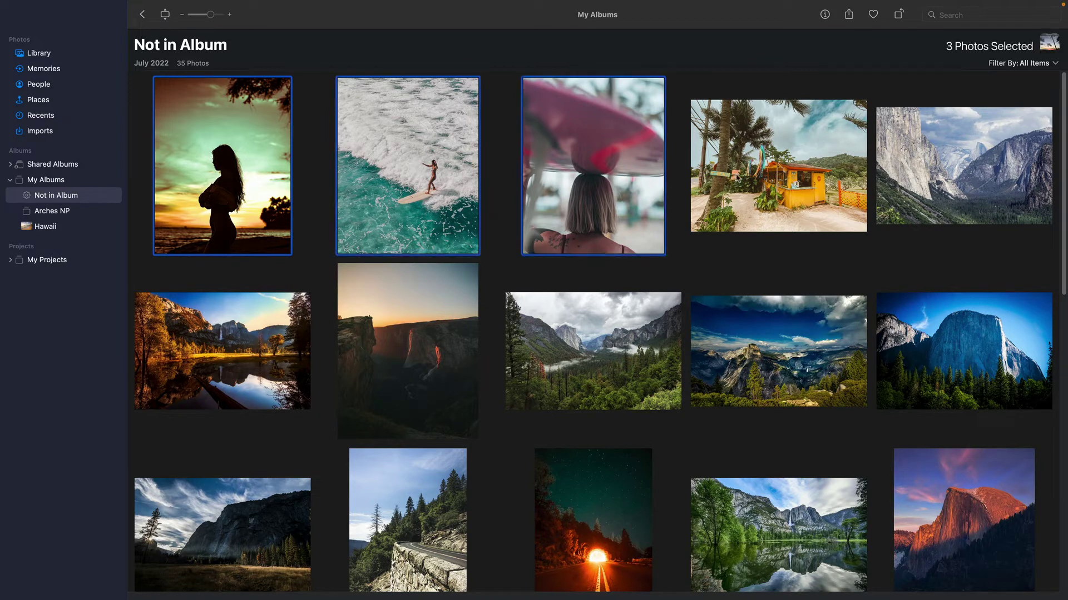
super+click(761, 172)
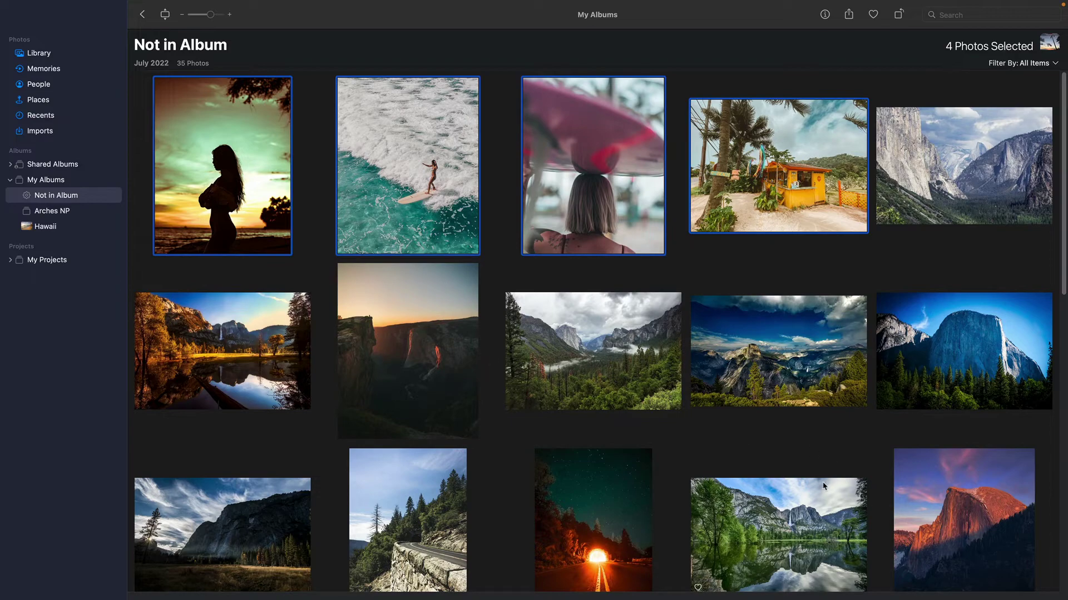
scroll(823, 487, down, 5)
scroll(824, 486, down, 3)
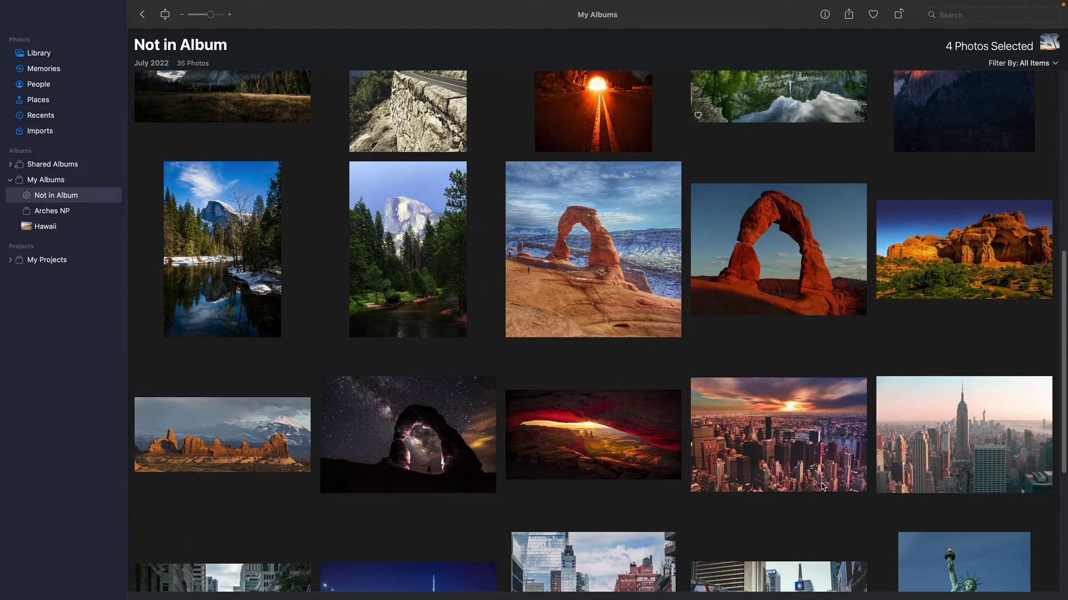
scroll(823, 487, up, 8)
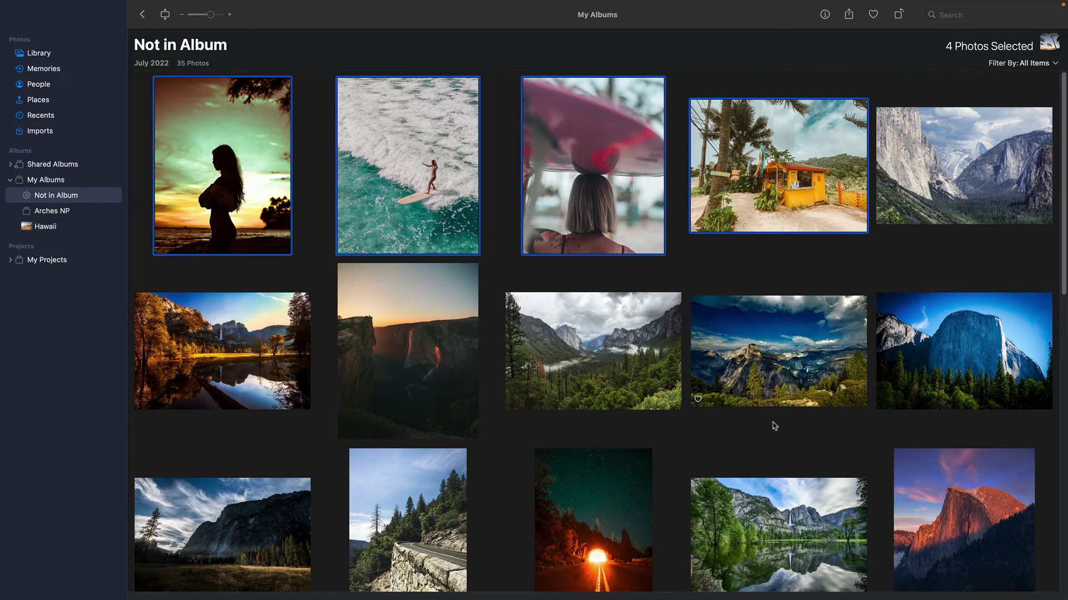
drag(407, 160, 65, 226)
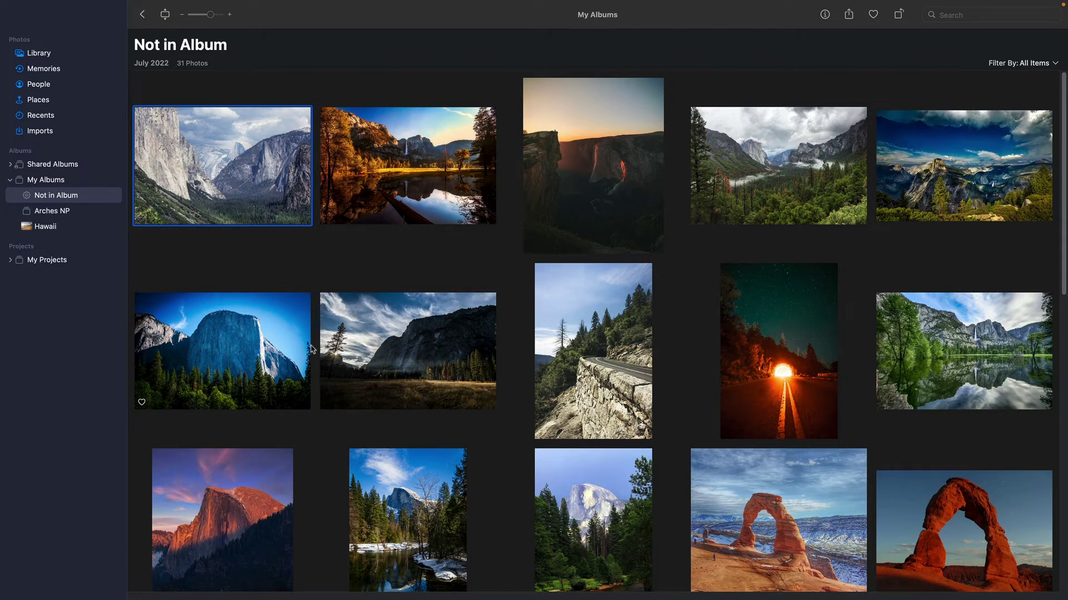
Finish adding the last four photos, bringing Hawaii to 24 and Not in Album to 31
key(.)
Review Library, Hawaii with 24 photos and the empty Arches NP, then return to My Albums
click(144, 15)
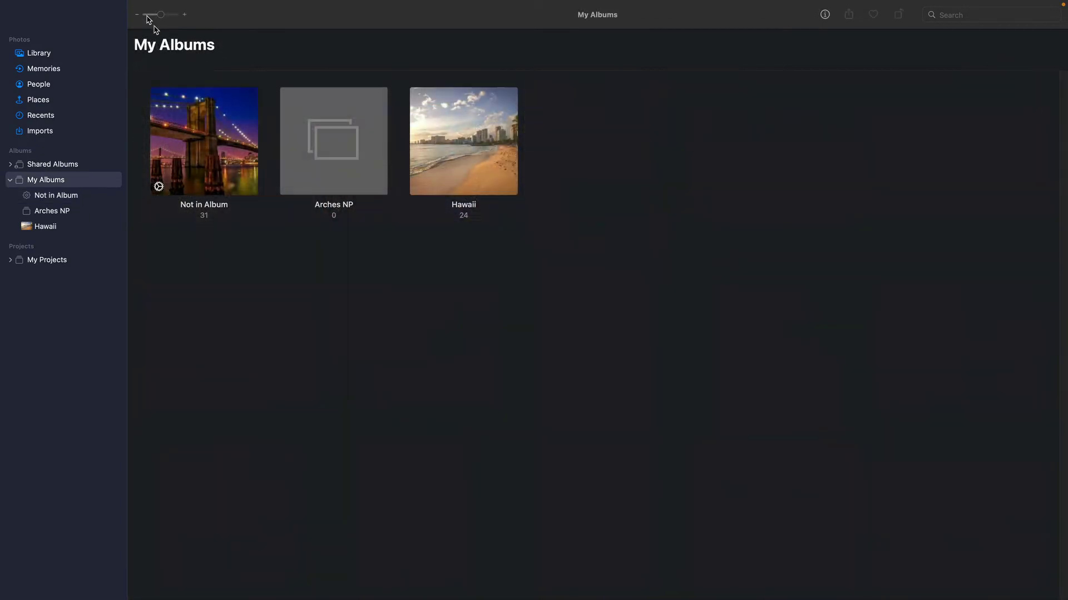
click(54, 53)
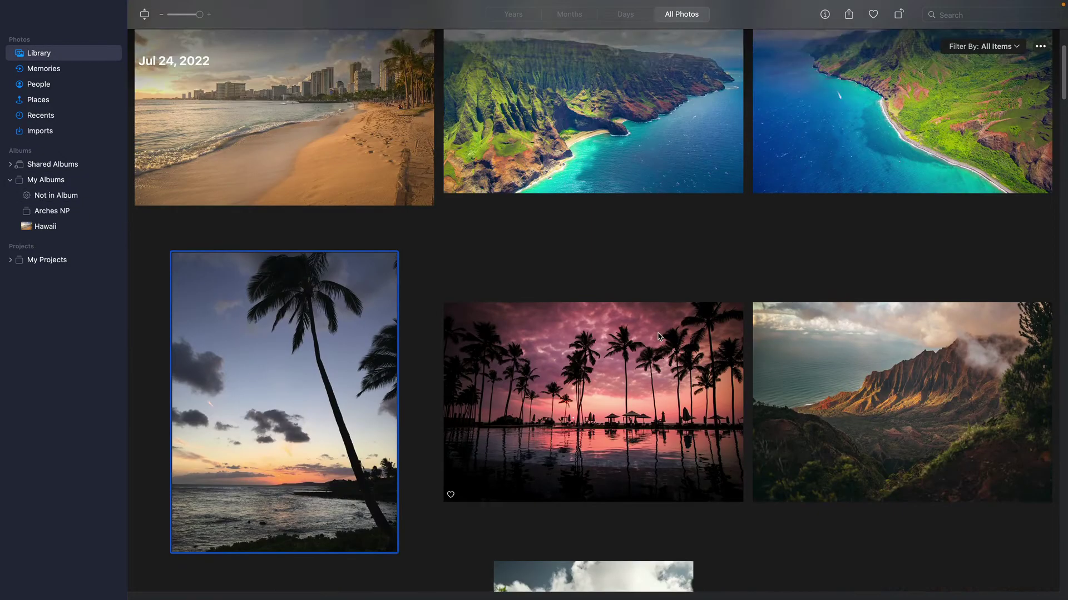
scroll(659, 339, down, 10)
scroll(659, 339, down, 5)
scroll(659, 339, up, 15)
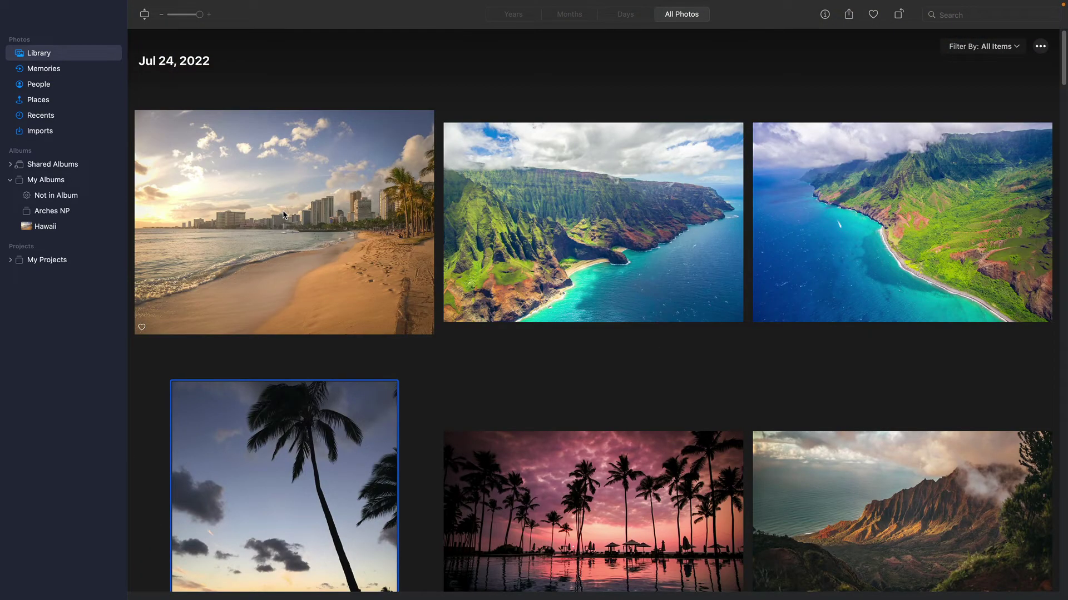
click(48, 227)
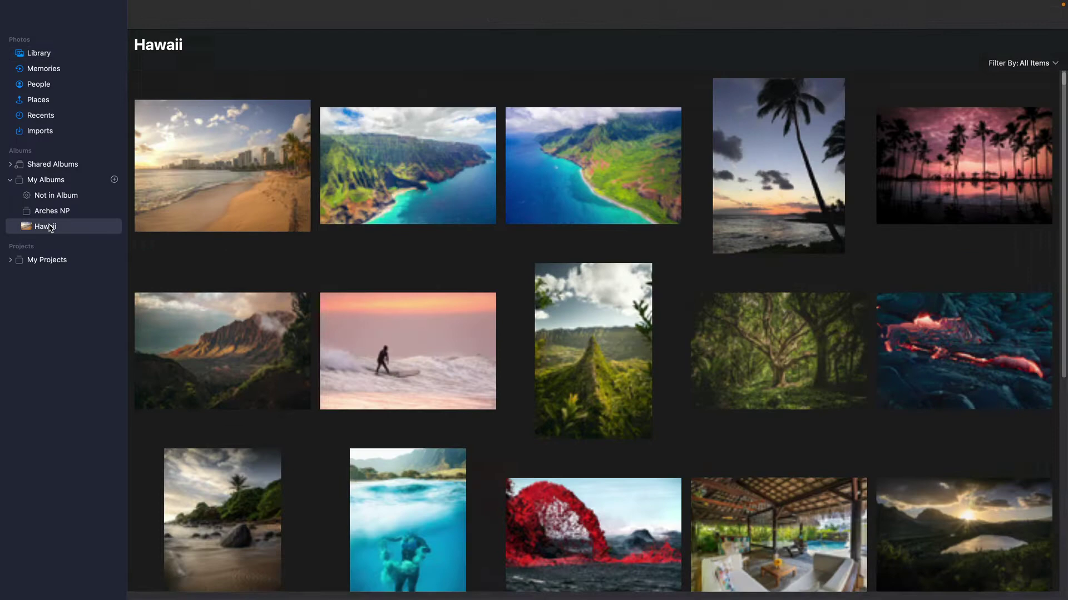
click(57, 212)
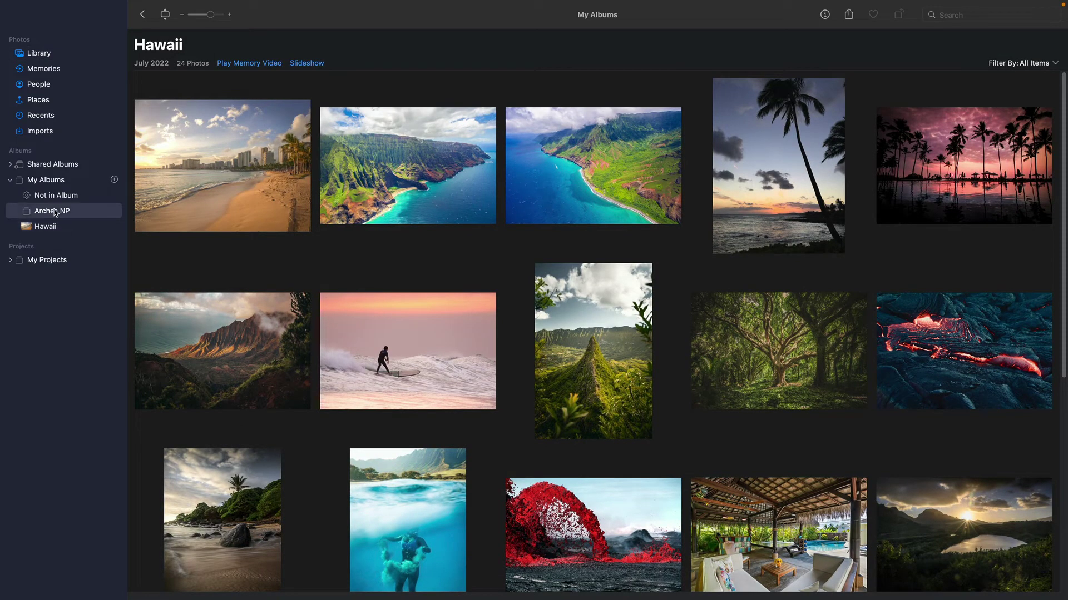
click(46, 227)
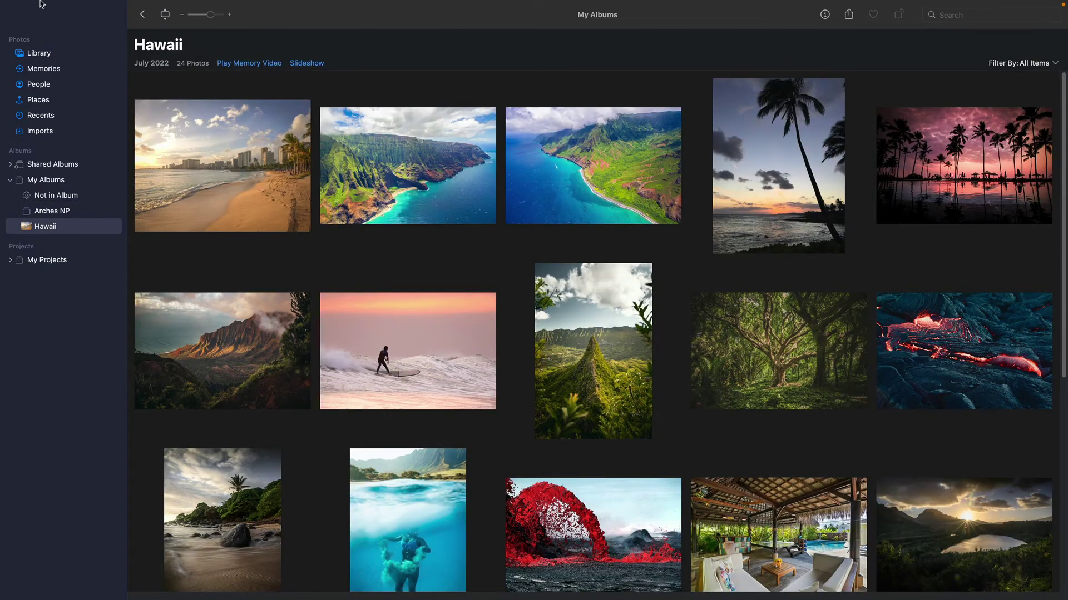
mouse_move(41, 3)
click(140, 28)
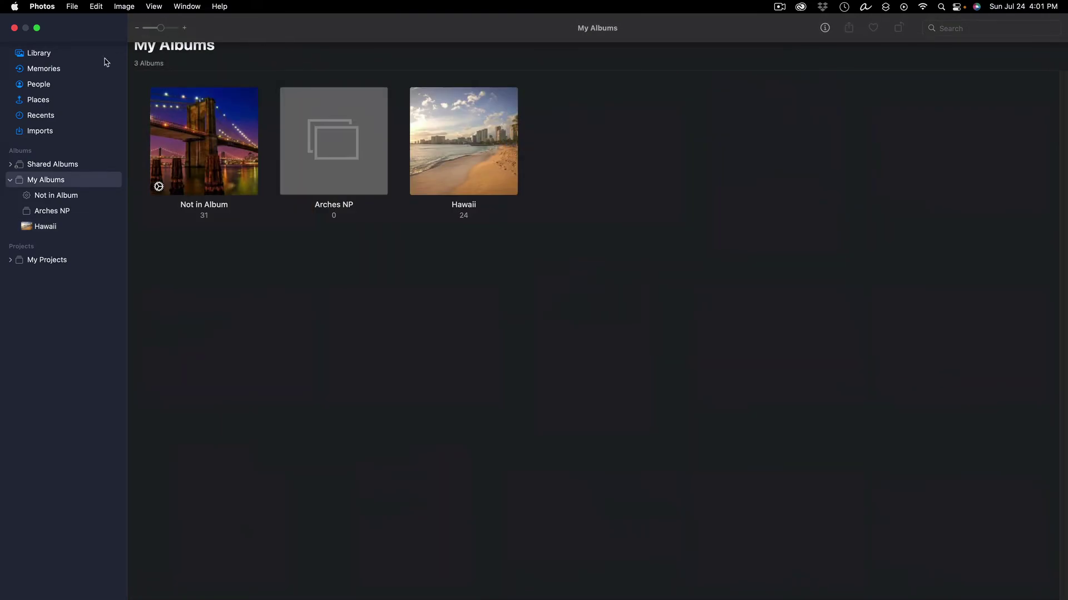
Quit Photos and relaunch it to bring up the library chooser
click(44, 6)
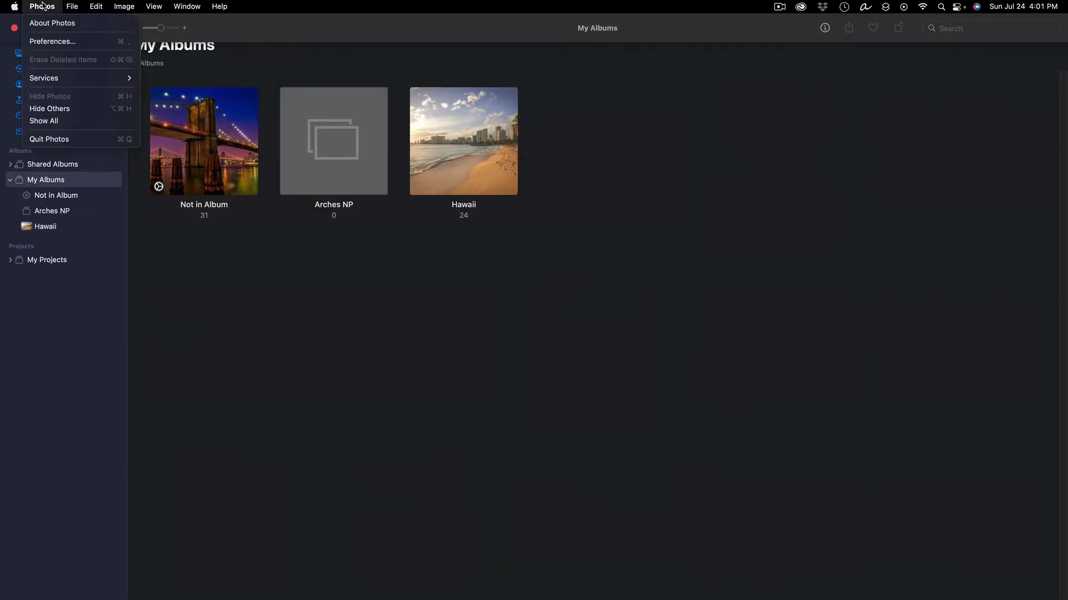
click(70, 139)
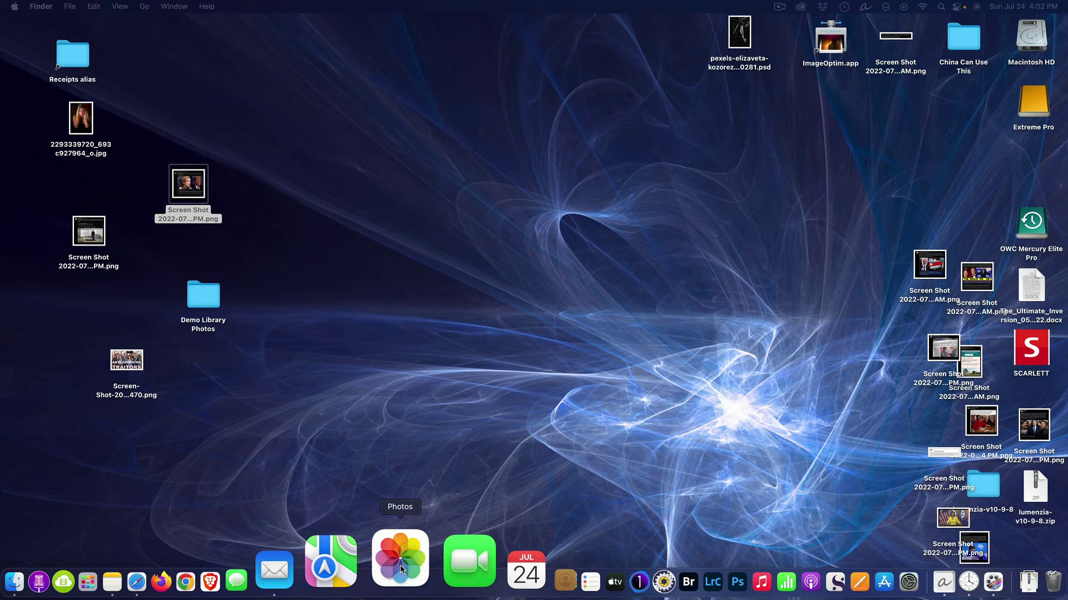
click(400, 562)
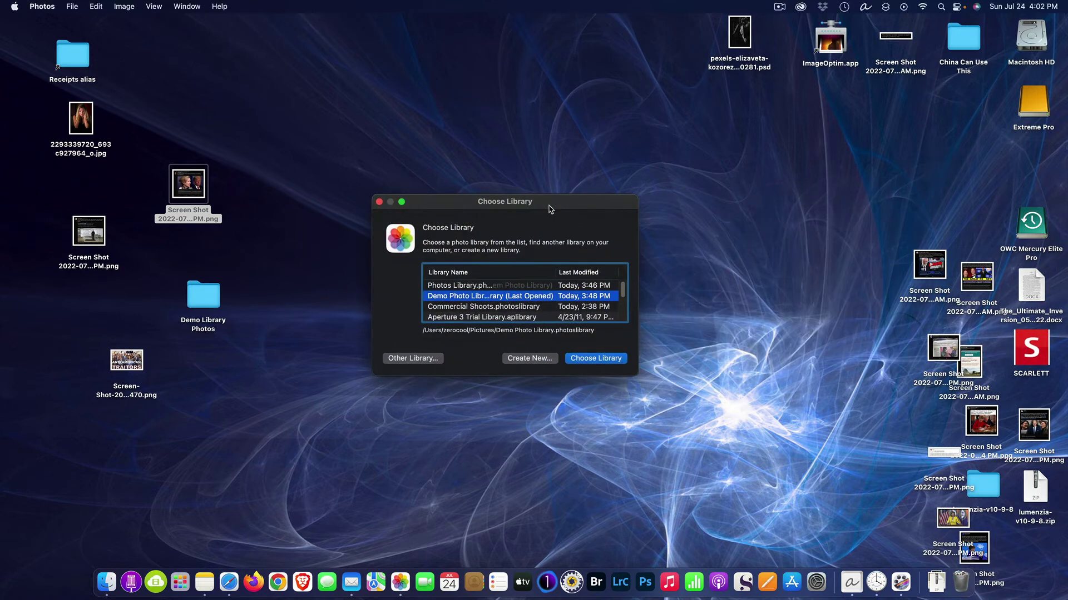
Enlarge the library list and open Commercial Shoots.photoslibrary
scroll(476, 305, down, 5)
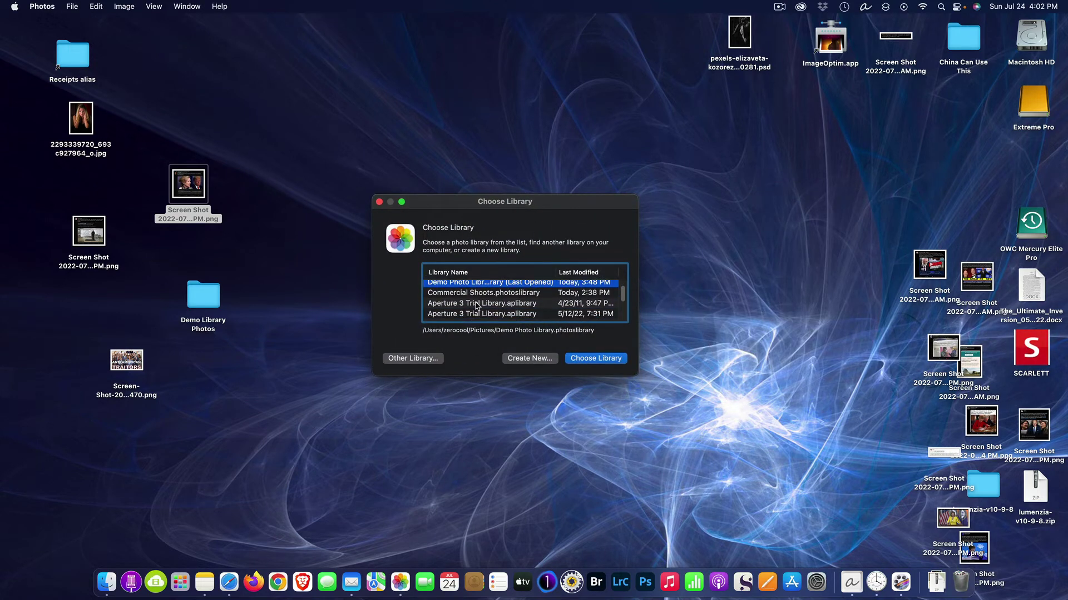
scroll(478, 304, up, 5)
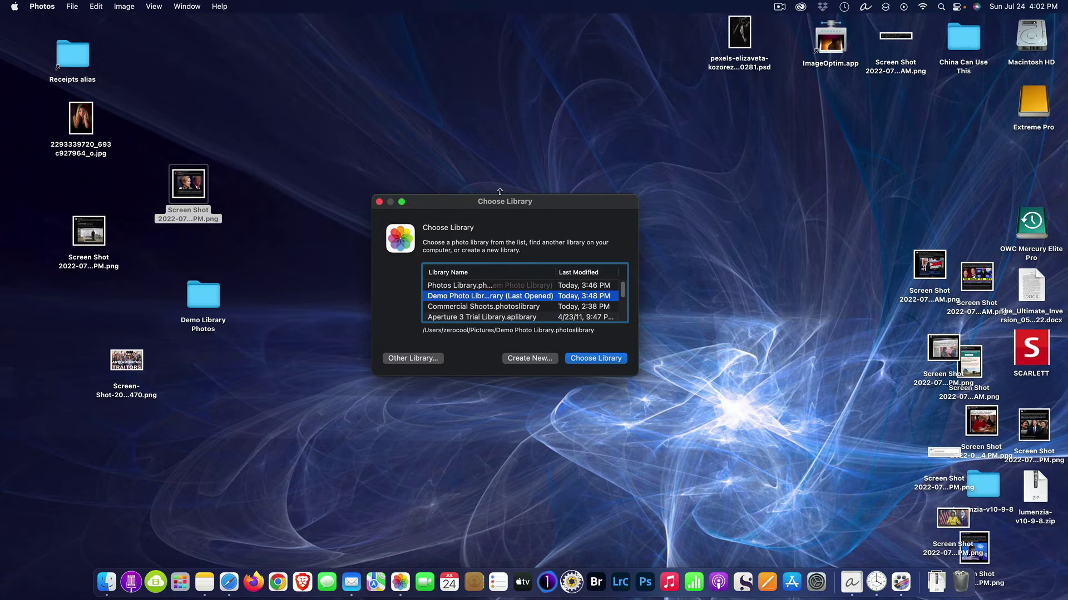
drag(500, 195, 507, 90)
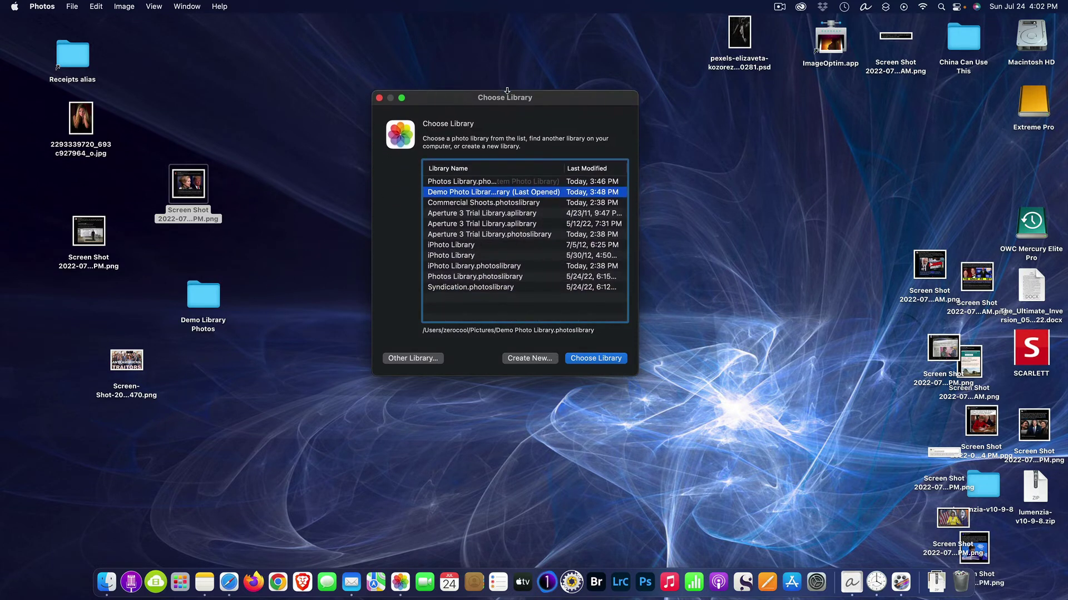
click(461, 205)
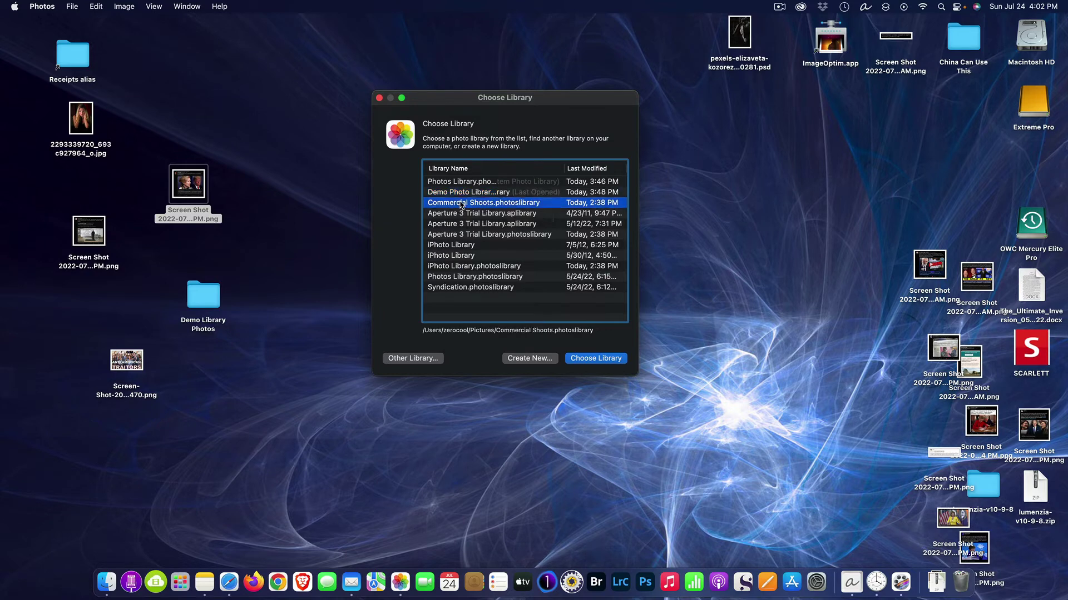
click(596, 359)
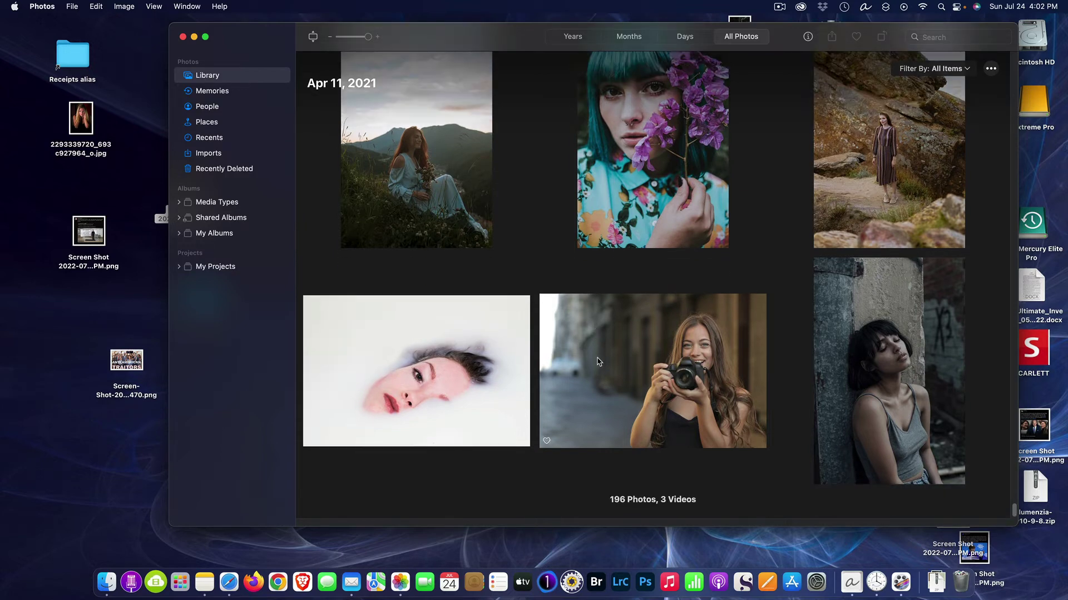
Scroll through the Commercial Shoots photo grid, then quit Photos
scroll(596, 361, up, 3)
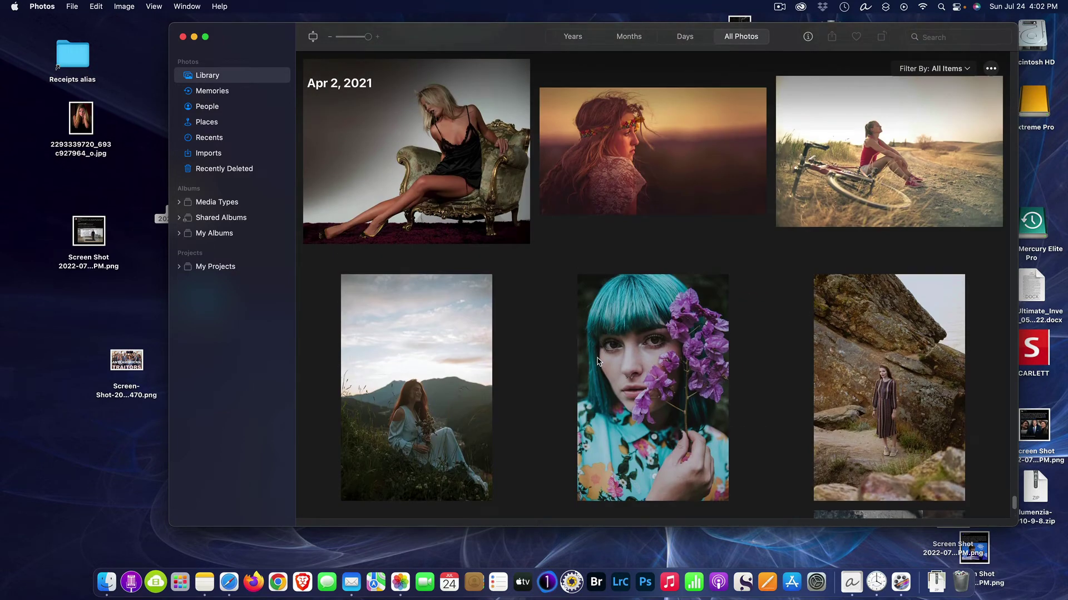
scroll(600, 359, down, 3)
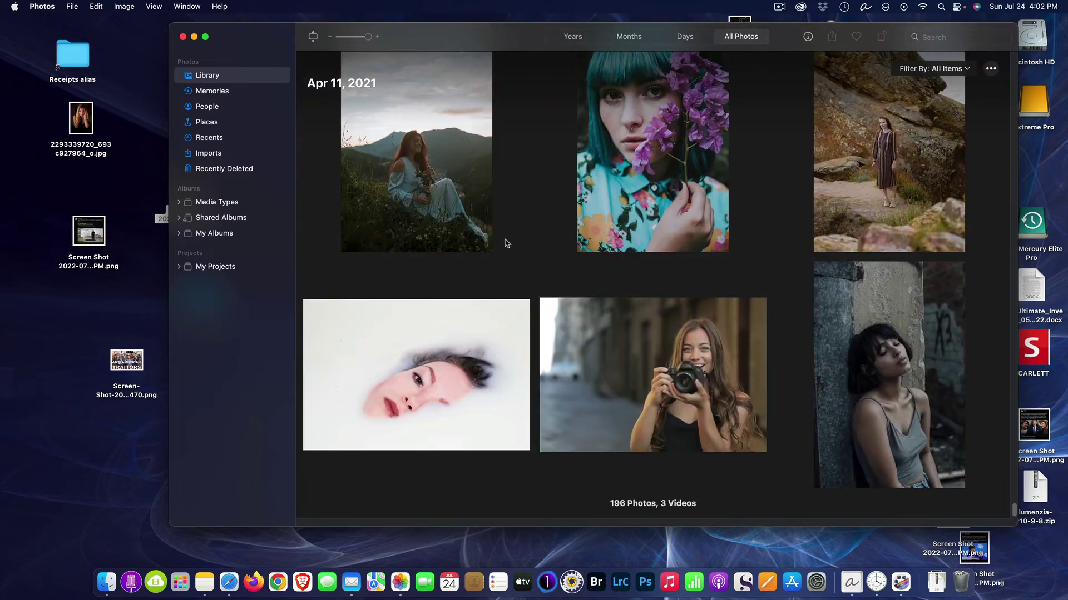
click(42, 6)
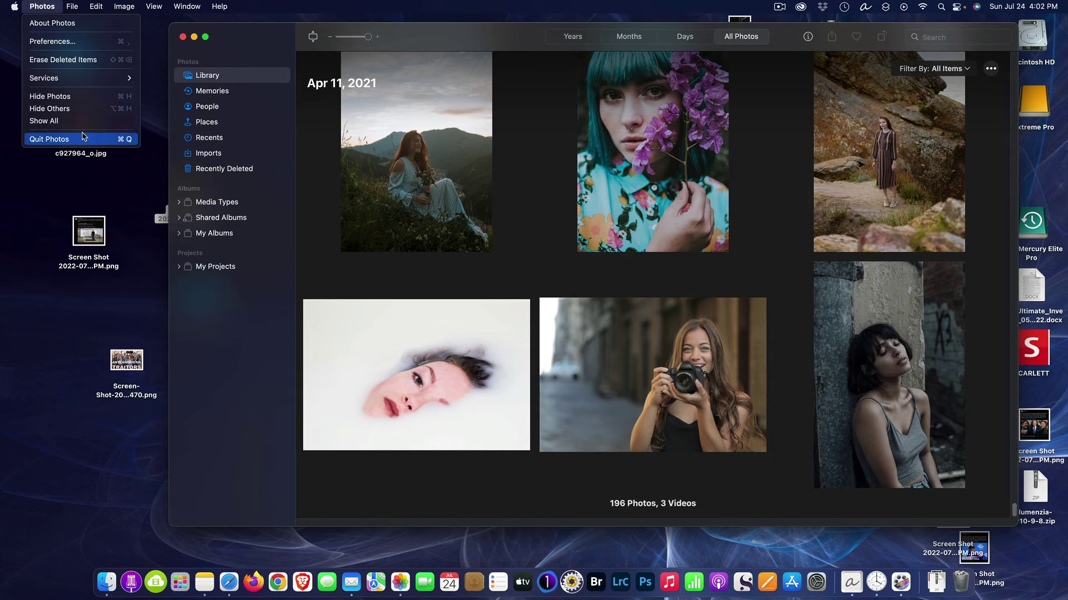
click(327, 121)
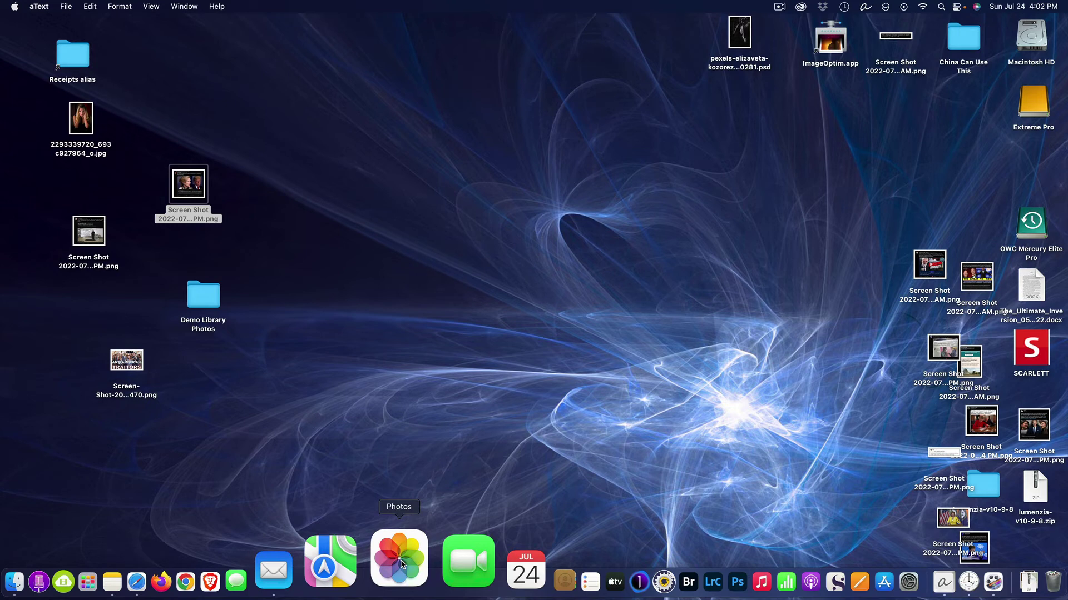
Relaunch Photos to the library chooser and name a new library Demo2, saved in Pictures
alt+click(401, 564)
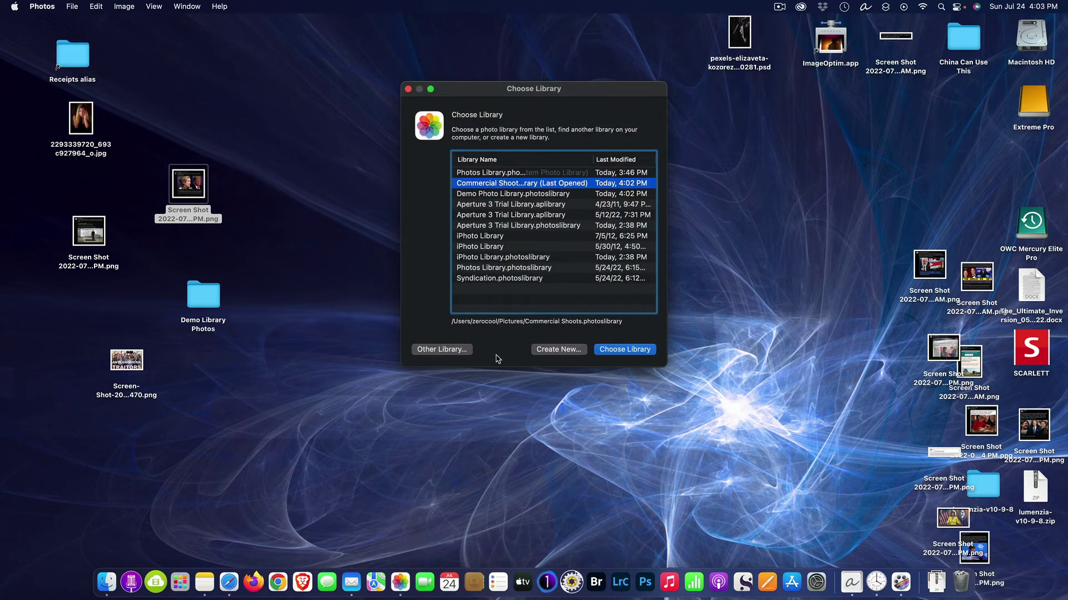
click(558, 350)
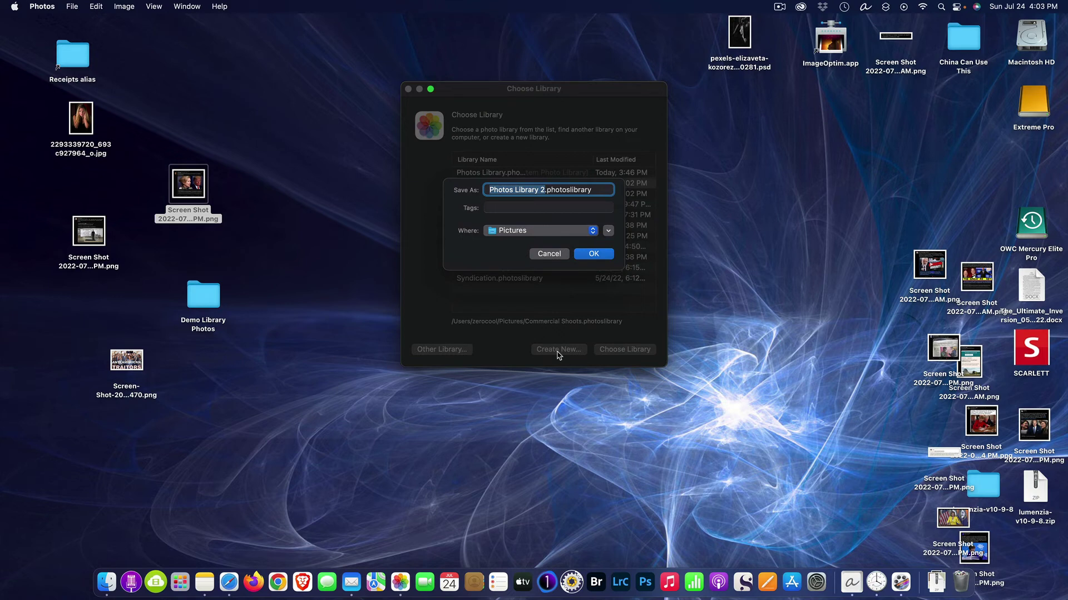
text(DEmo)
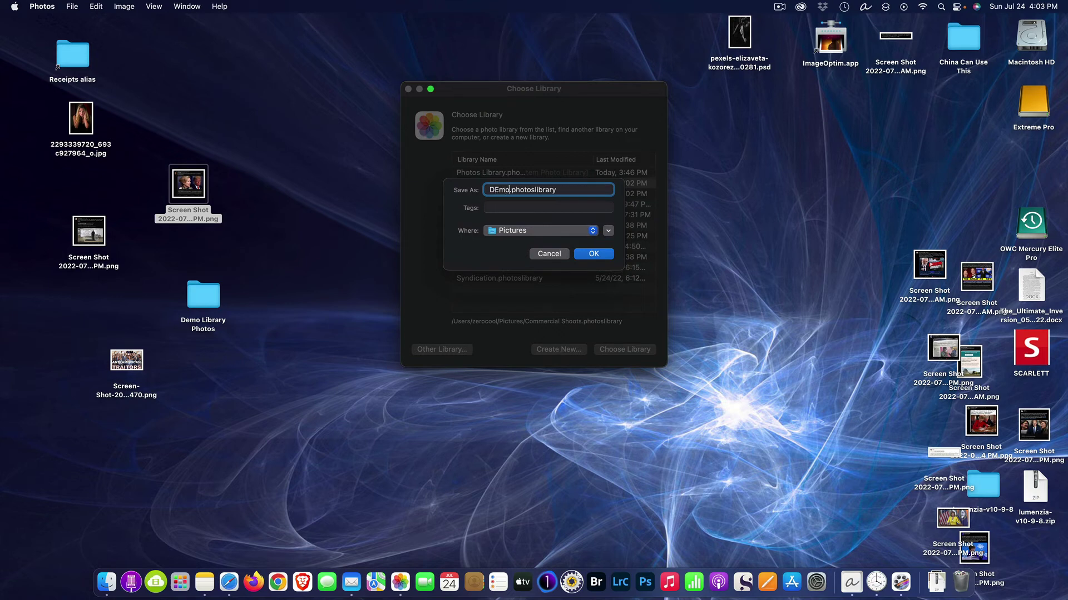
key(BackSpace)
key(BackSpace)
key(BackSpace)
text(emo2)
Confirm creation of the empty Demo2 library, then quit Photos from the Photos menu
click(610, 256)
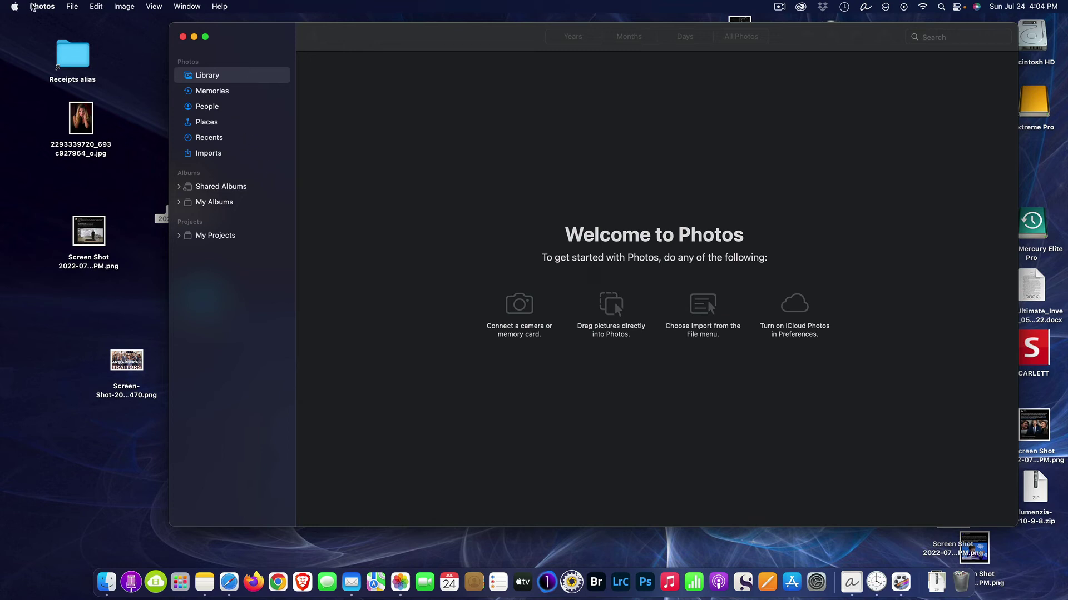
click(41, 6)
click(50, 139)
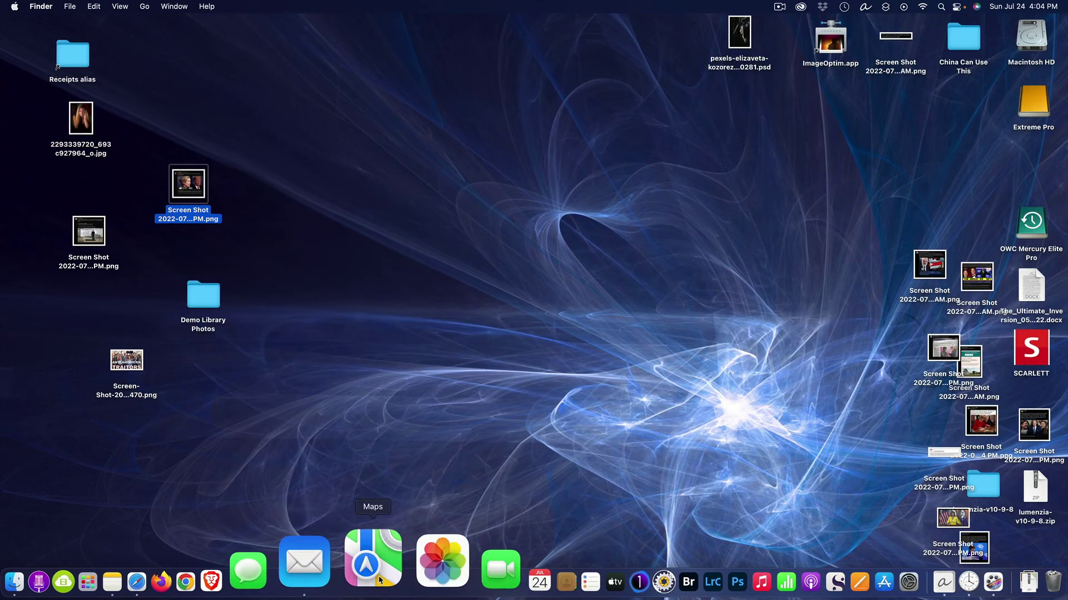
Relaunch Photos with the library chooser and open Demo Photo Library.photoslibrary
alt+click(398, 576)
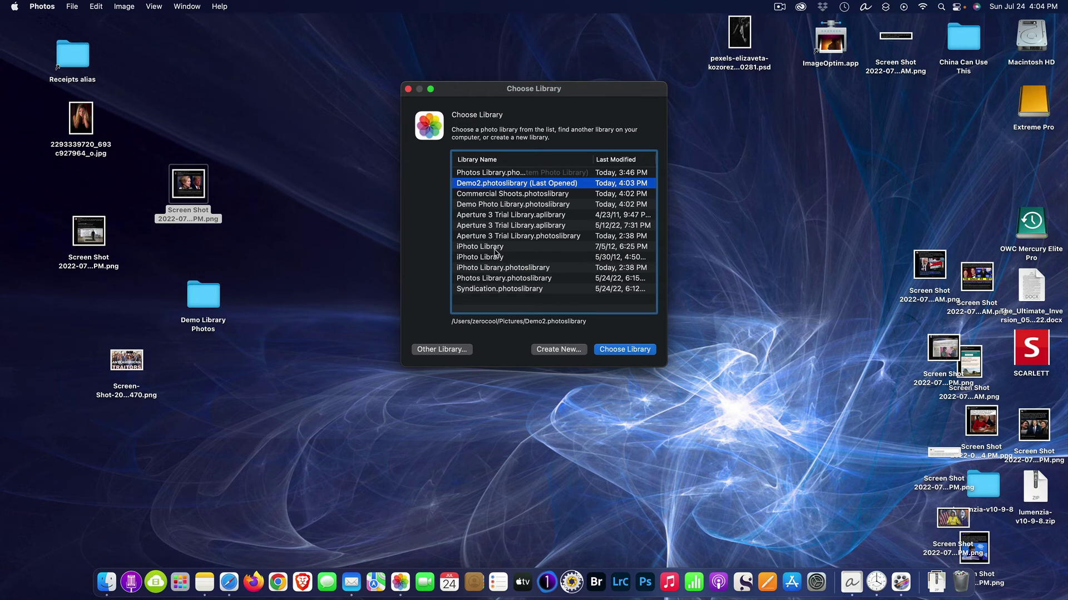
click(499, 205)
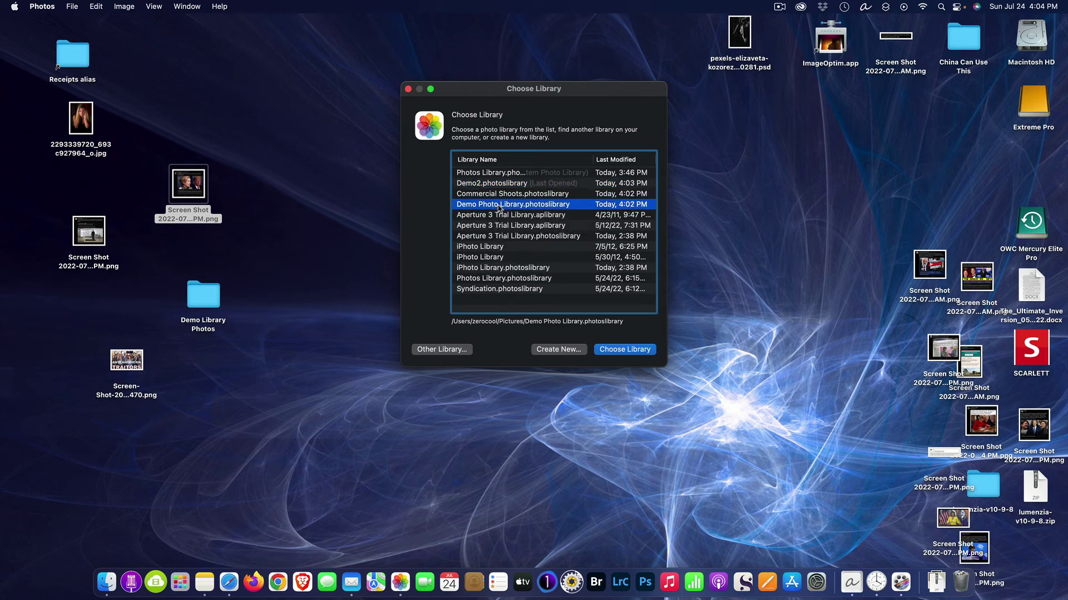
click(632, 350)
scroll(632, 352, up, 10)
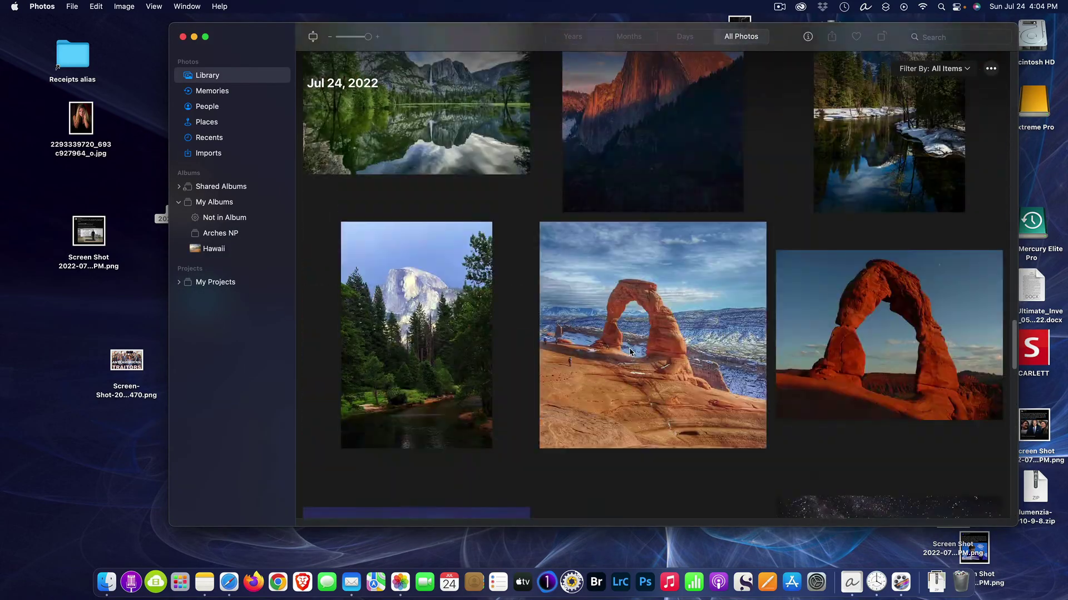
scroll(632, 353, up, 10)
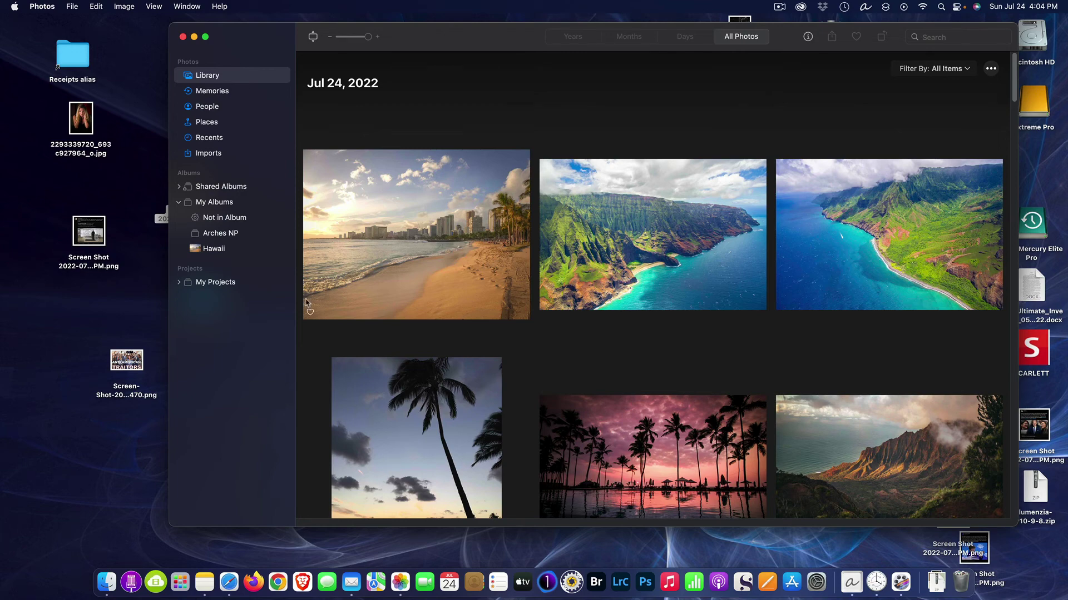
Open the Not in Album smart album and browse its 31 photos for the Arches shots
click(230, 219)
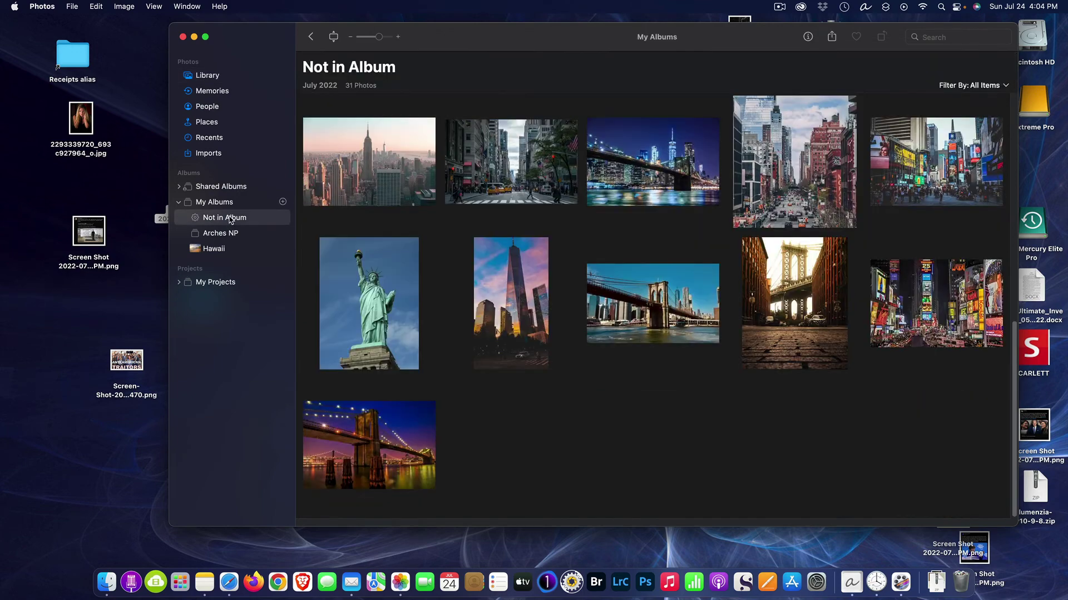
scroll(531, 393, up, 5)
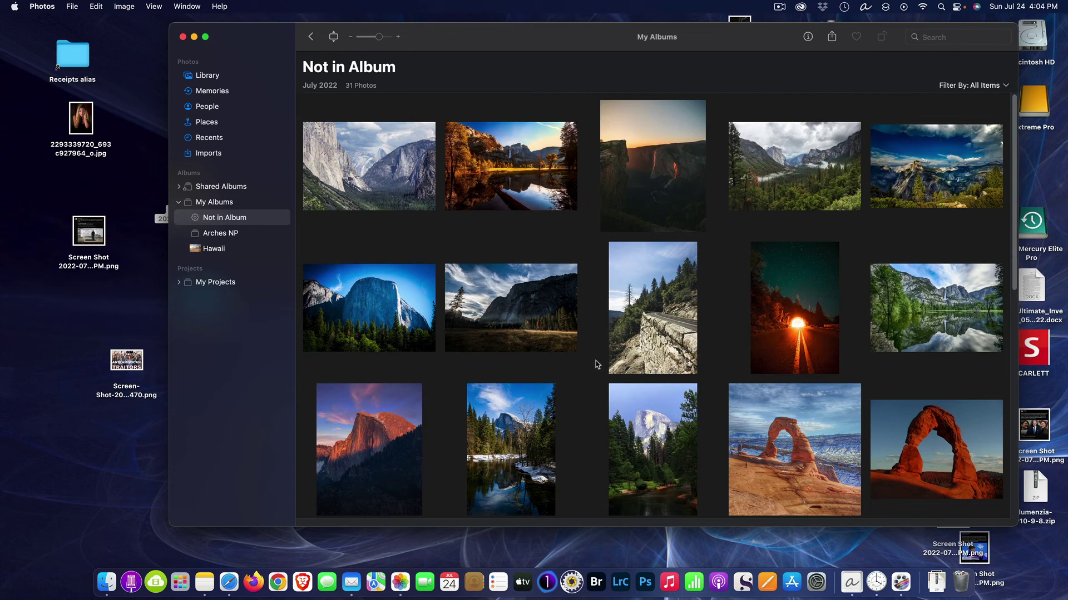
click(388, 177)
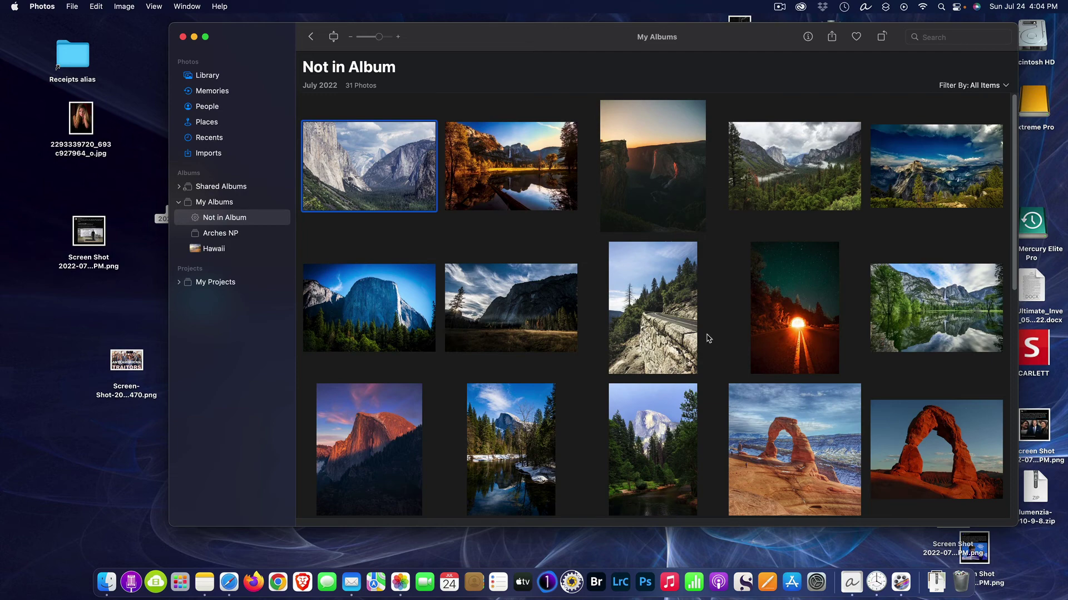
scroll(765, 477, down, 3)
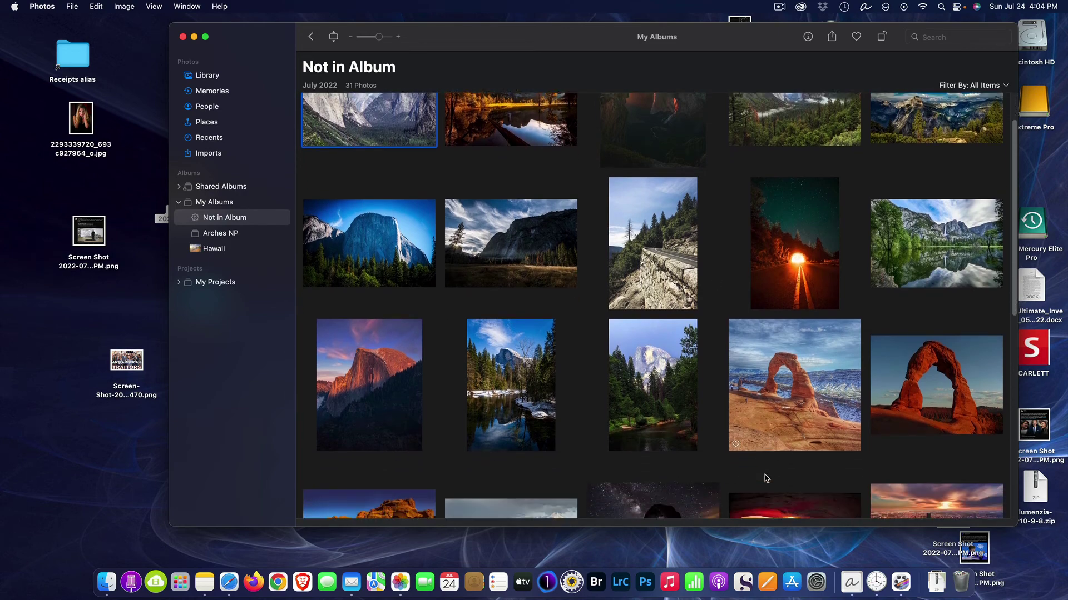
scroll(765, 478, down, 8)
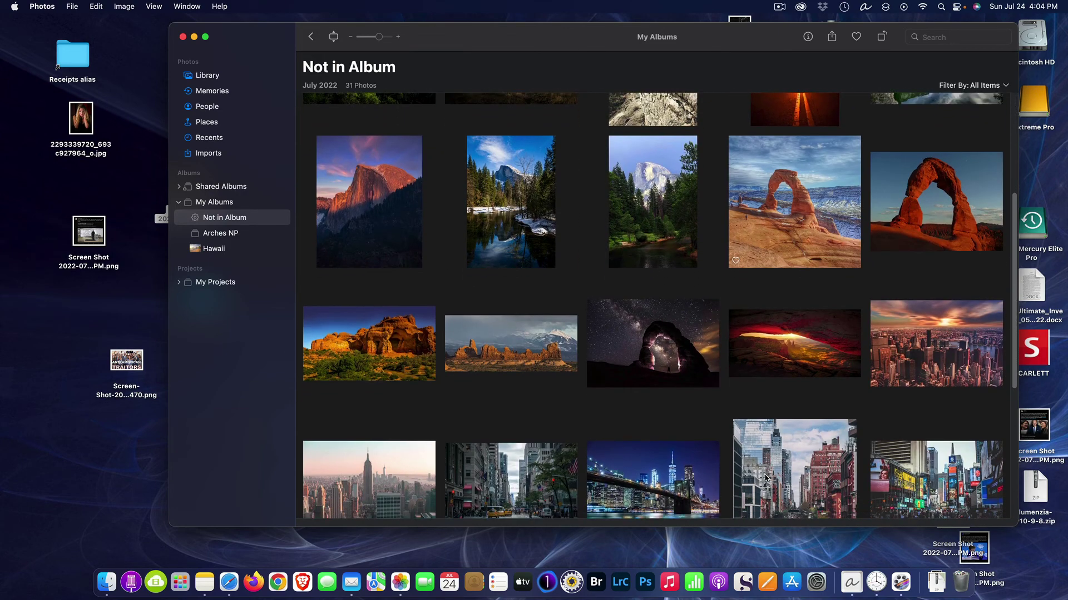
scroll(765, 478, up, 11)
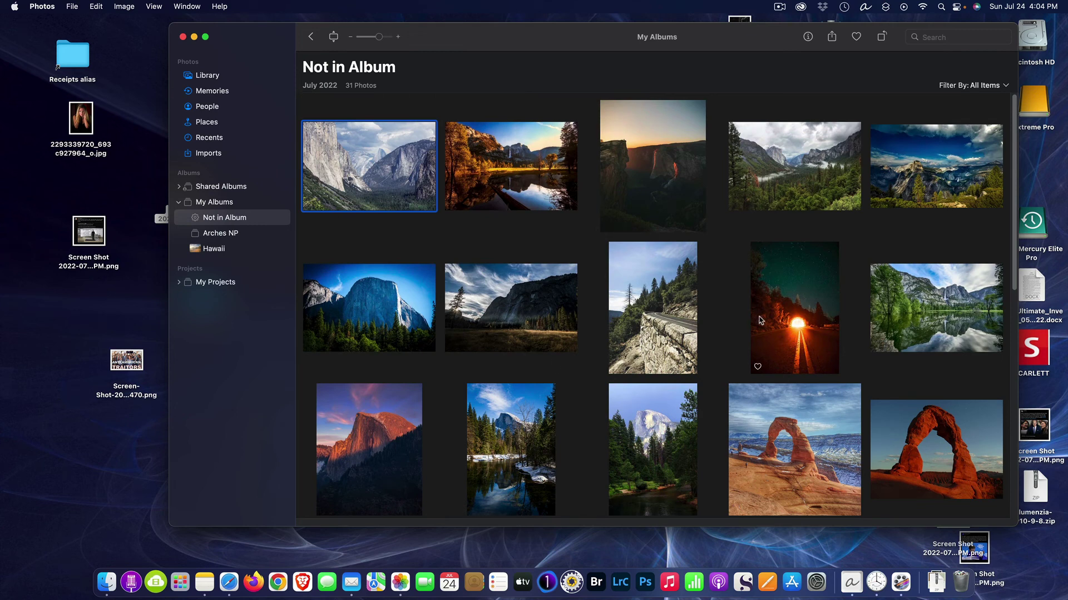
click(778, 325)
scroll(786, 415, down, 2)
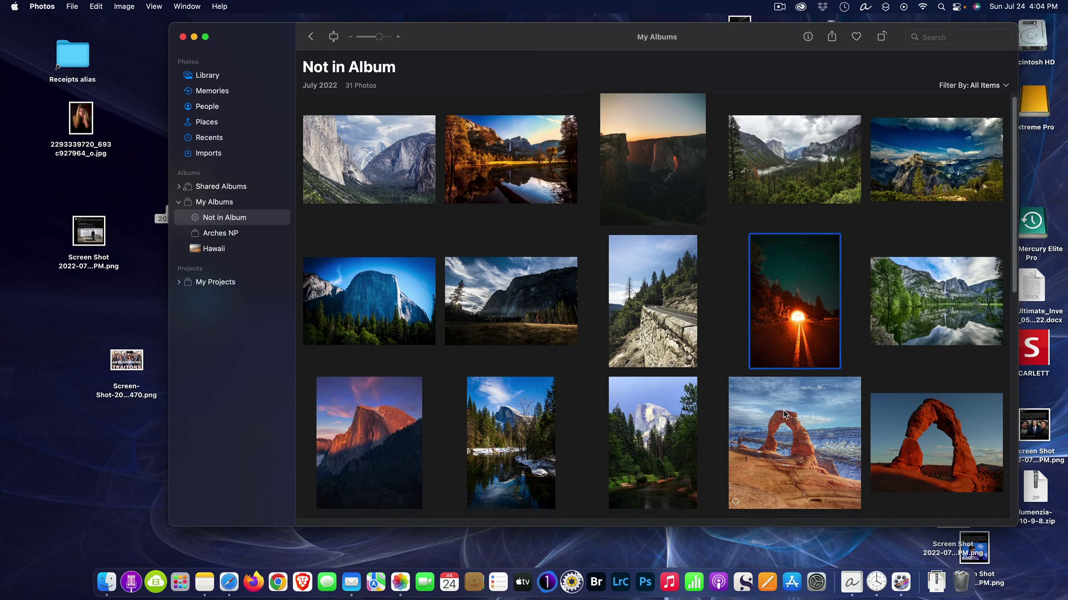
Select the two Delicate Arch, red rock, rock formations, Milky Way and glowing arch photos into Arches NP
click(787, 417)
scroll(790, 422, down, 2)
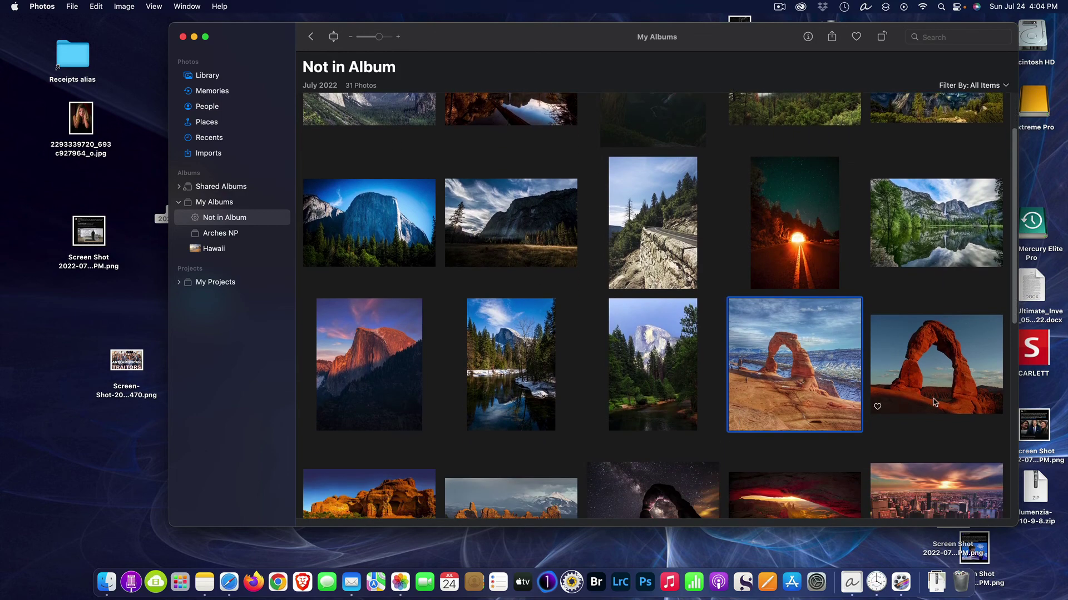
super+click(935, 403)
scroll(890, 406, down, 8)
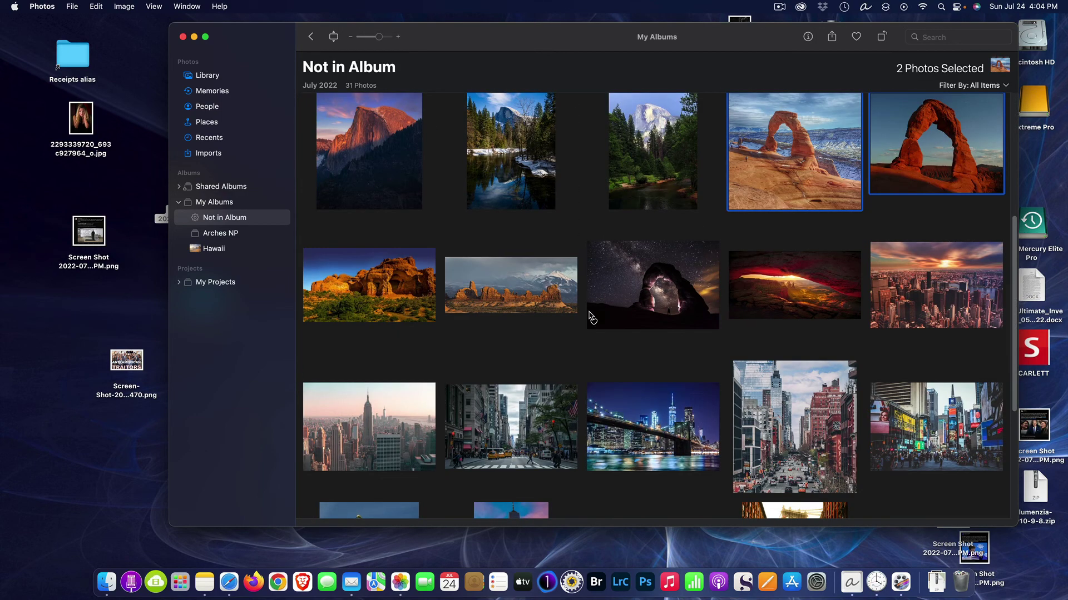
super+click(384, 289)
super+click(488, 300)
super+click(611, 301)
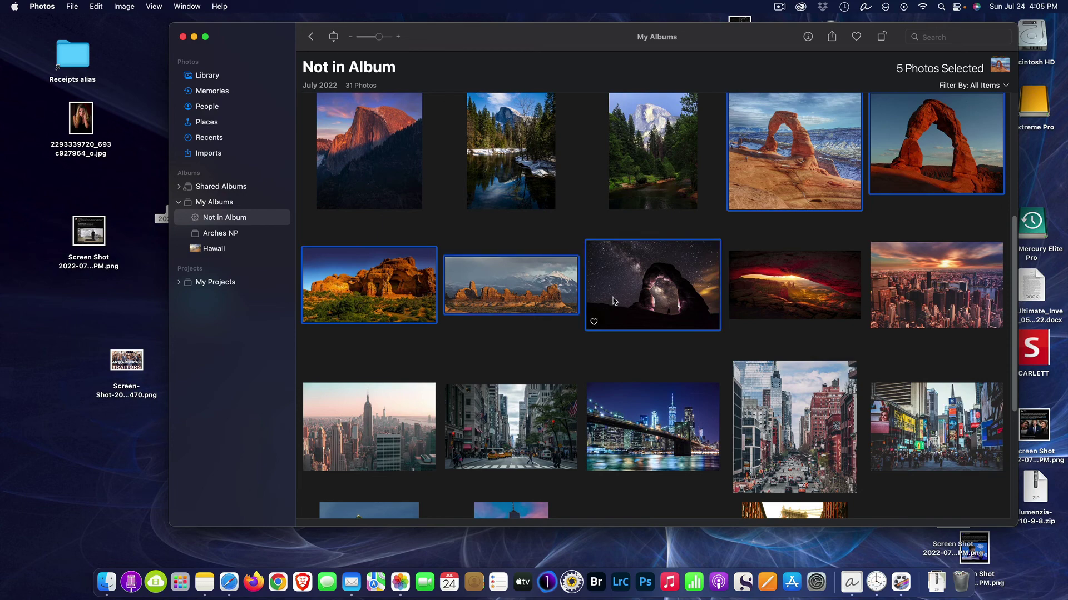
super+click(808, 307)
scroll(737, 377, down, 8)
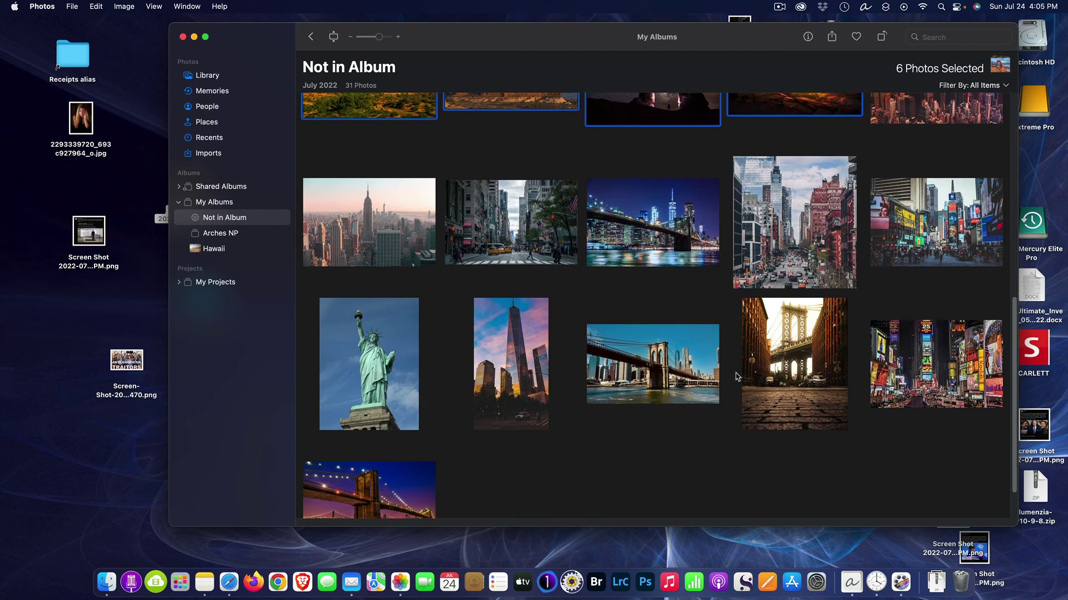
scroll(639, 234, up, 5)
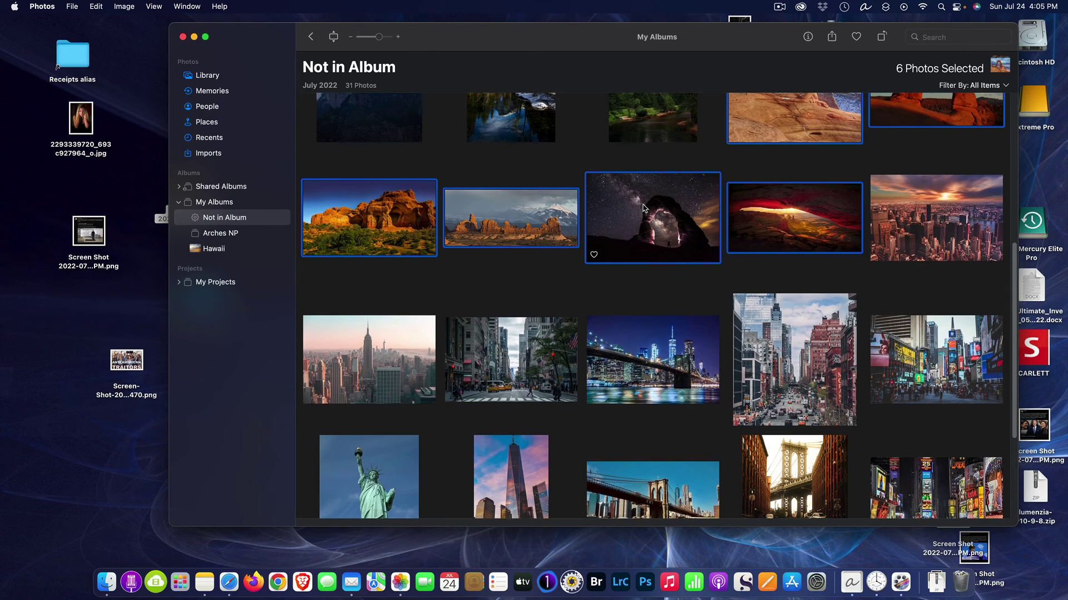
drag(643, 208, 241, 232)
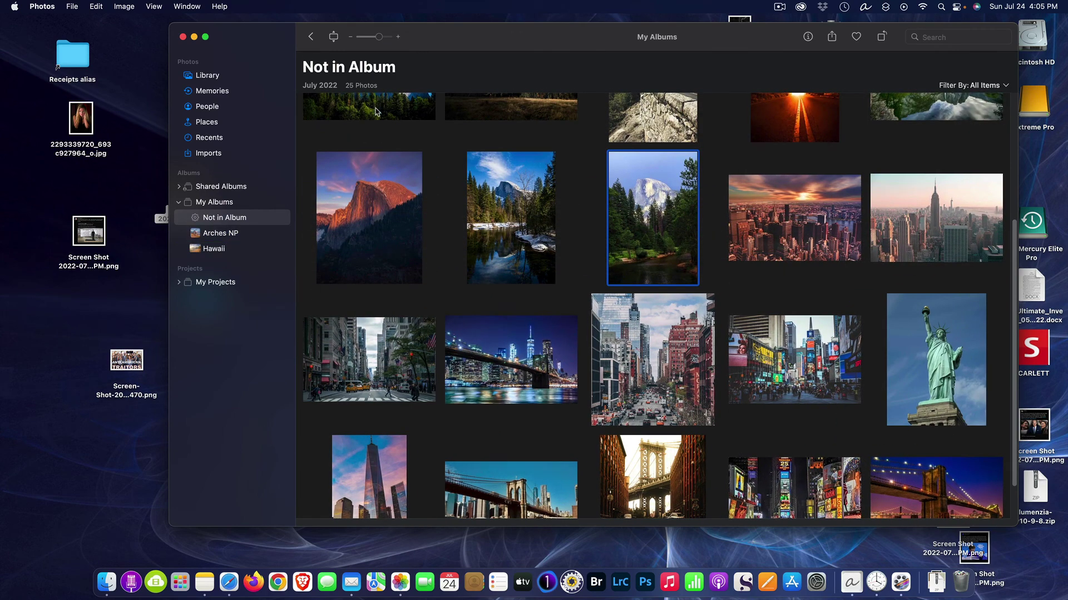
scroll(499, 245, up, 5)
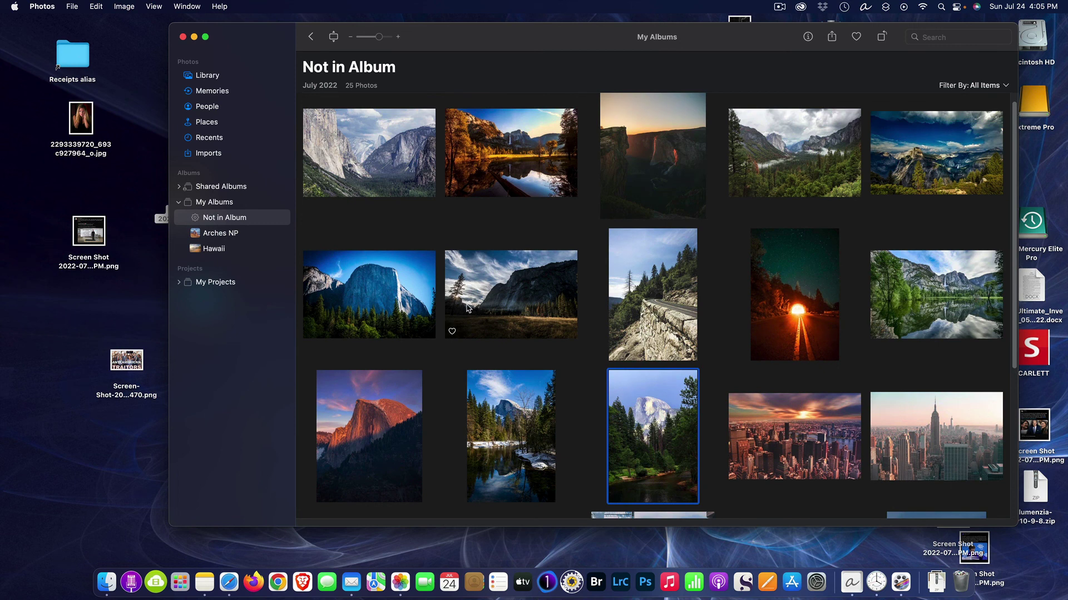